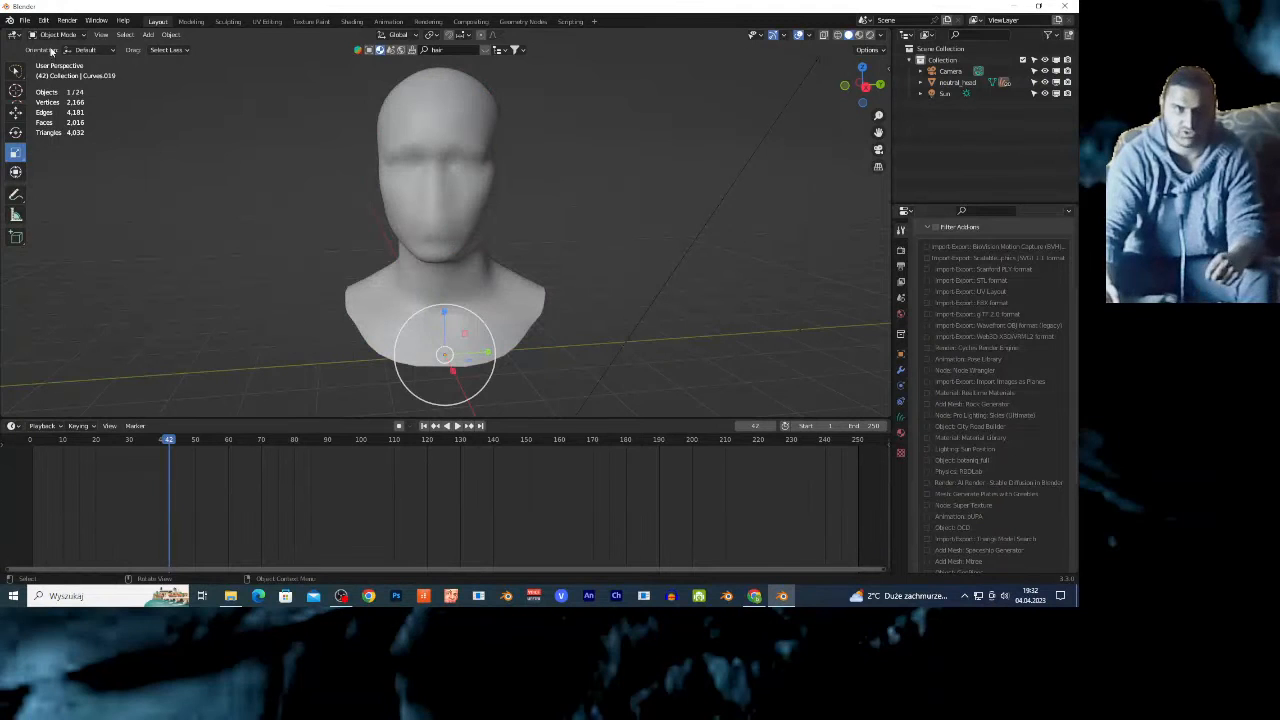
- Switch the hair curves object to Sculpt Mode and set the Add brush radius to 108 px
click(66, 61)
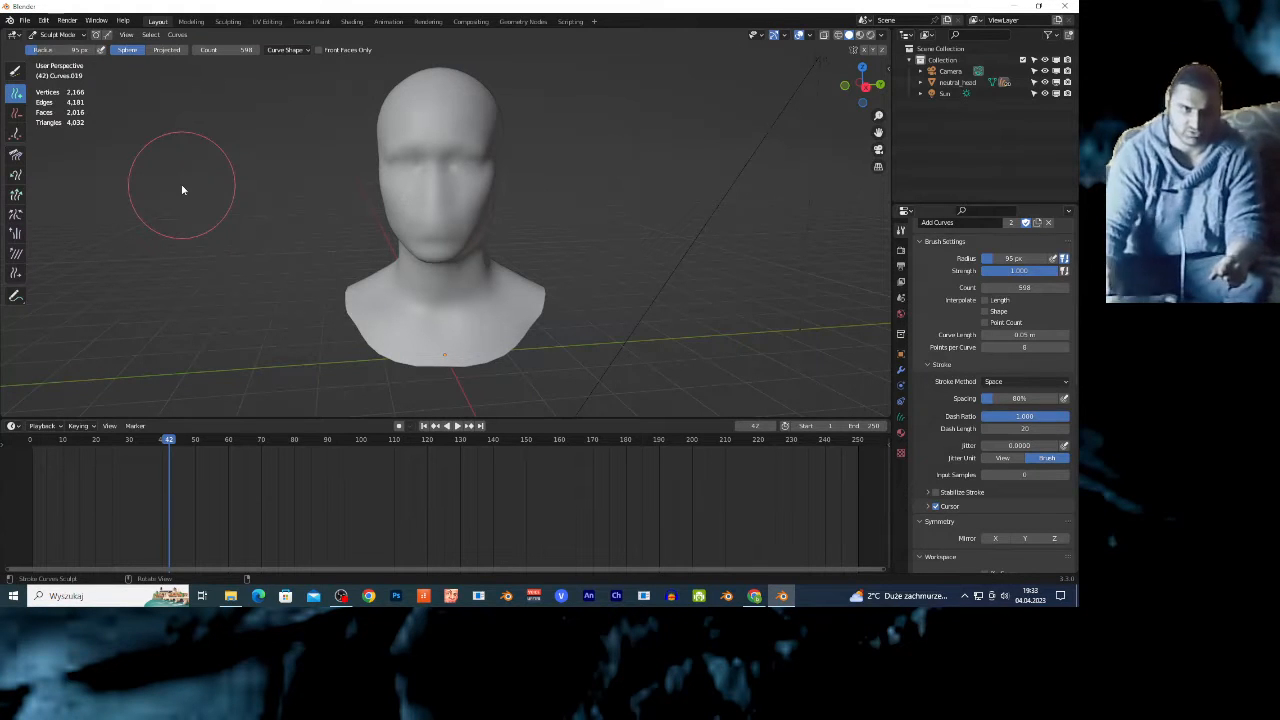
scroll(250, 230, up, 1)
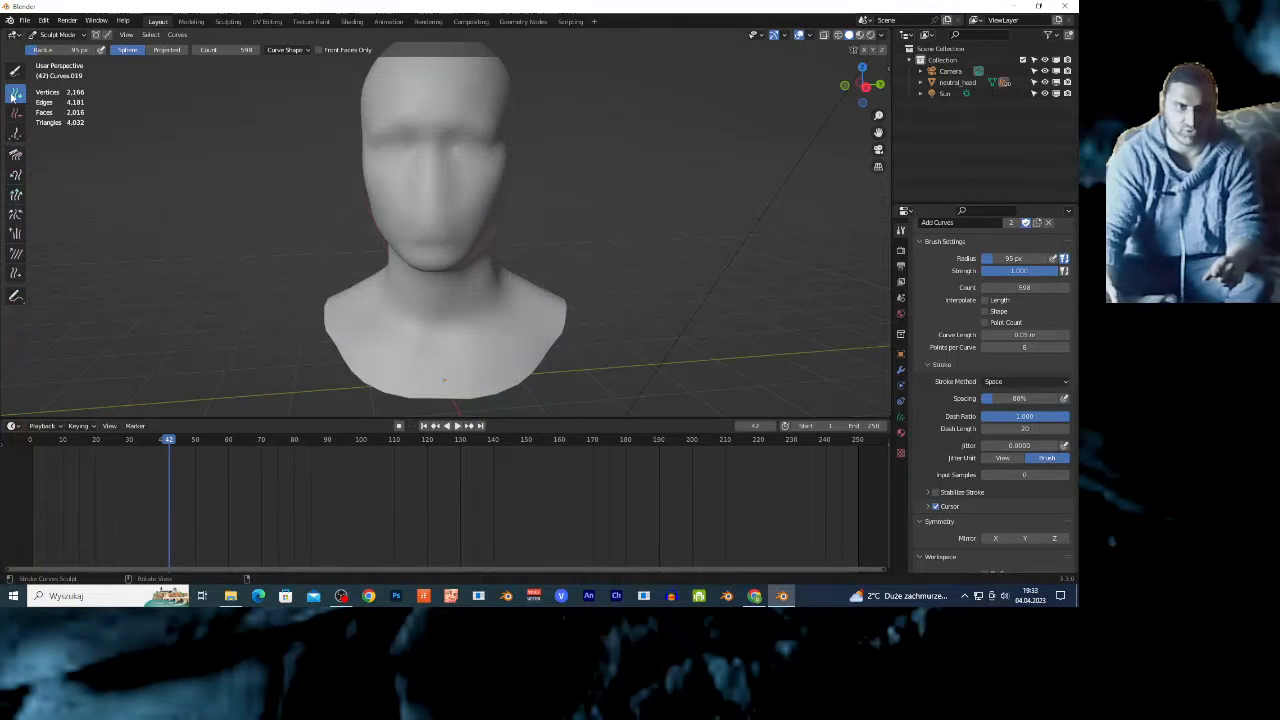
drag(46, 50, 74, 50)
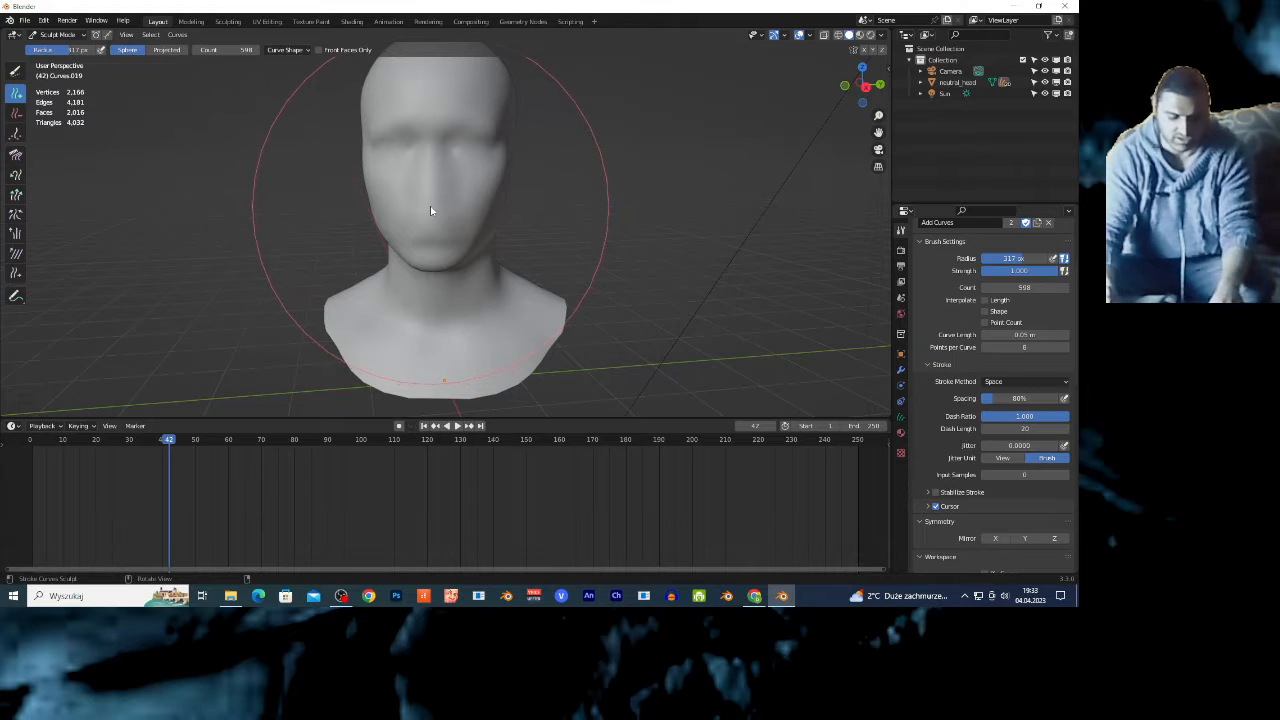
key(f)
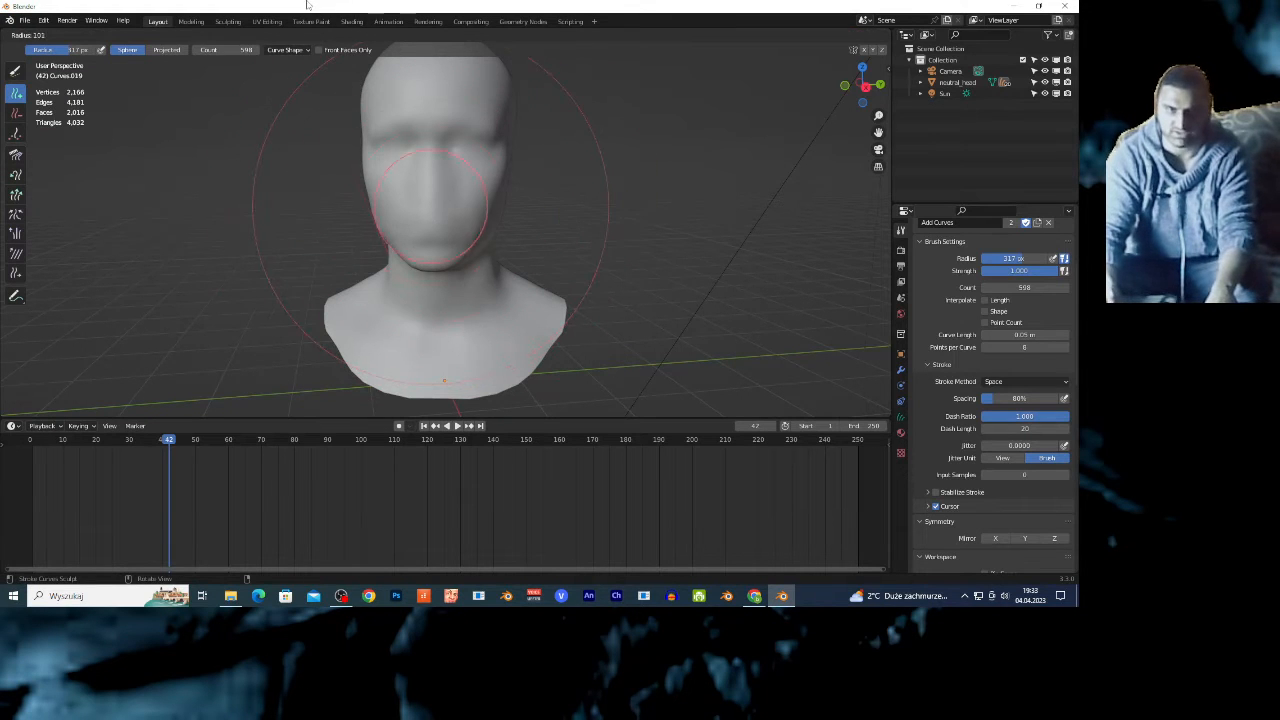
click(314, 11)
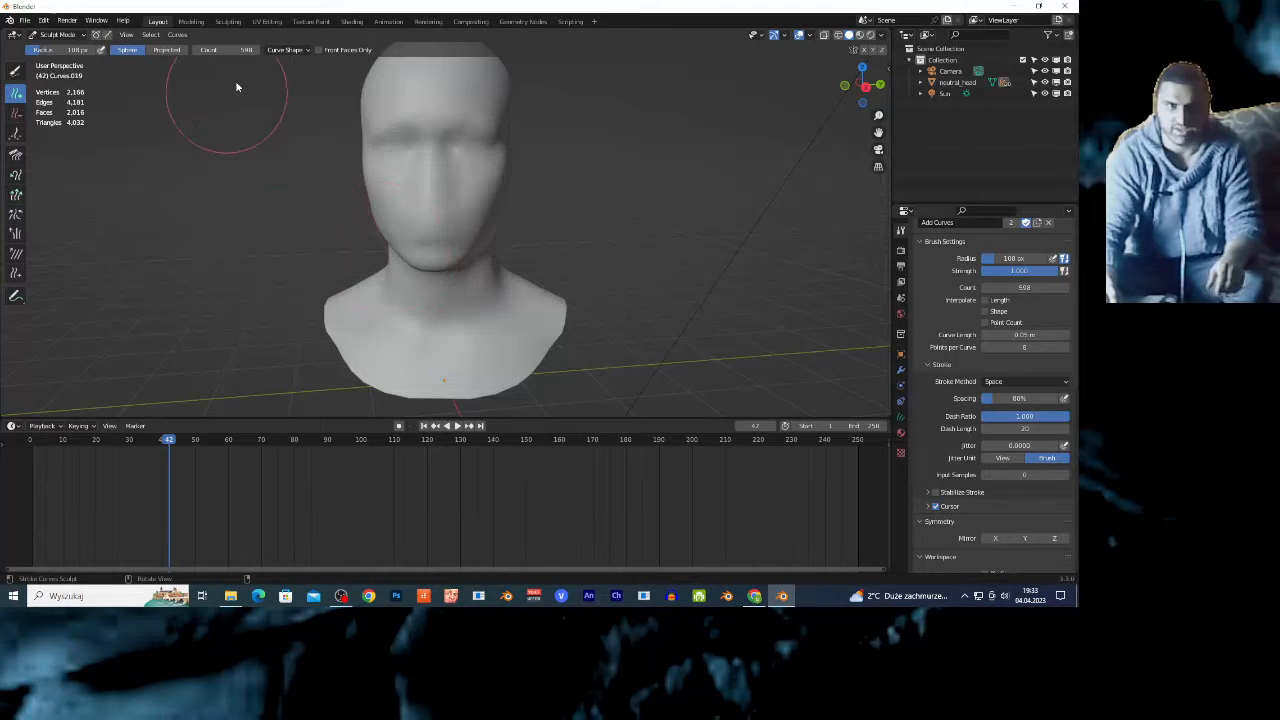
- Set the Add brush count to 28 and look through its curve shape and stroke settings
drag(230, 49, 200, 49)
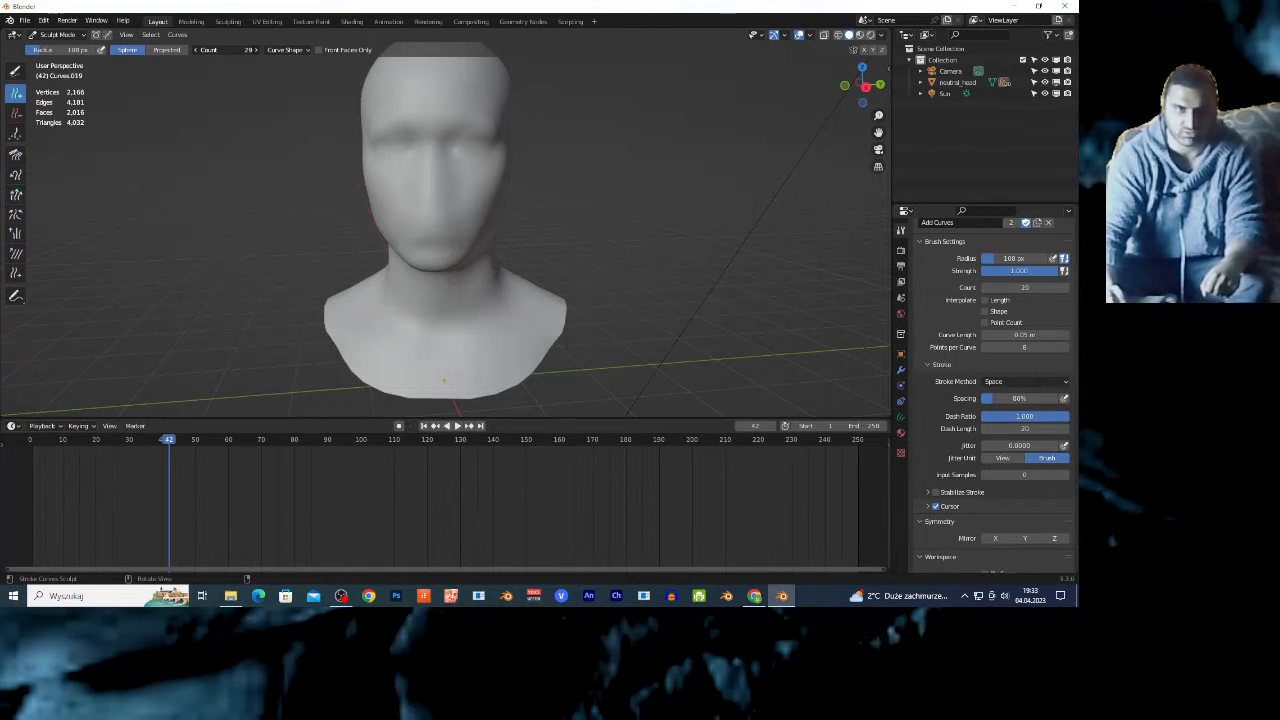
click(285, 49)
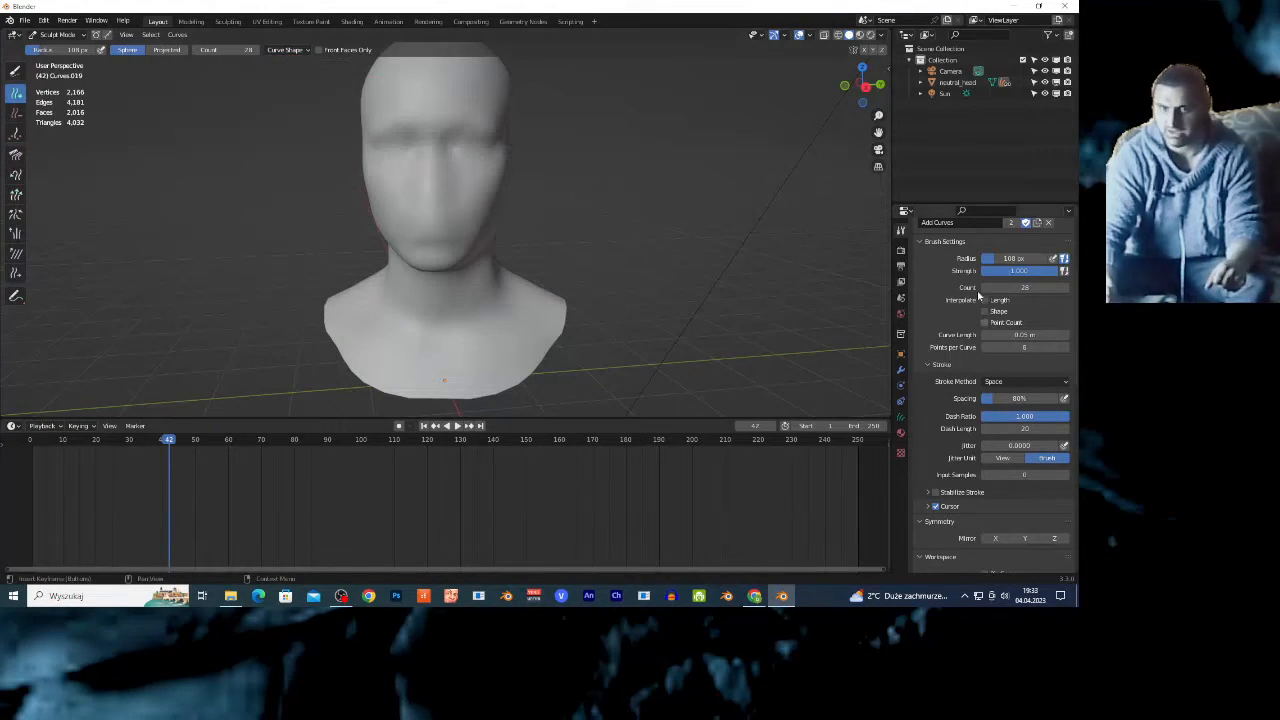
scroll(911, 243, up, 4)
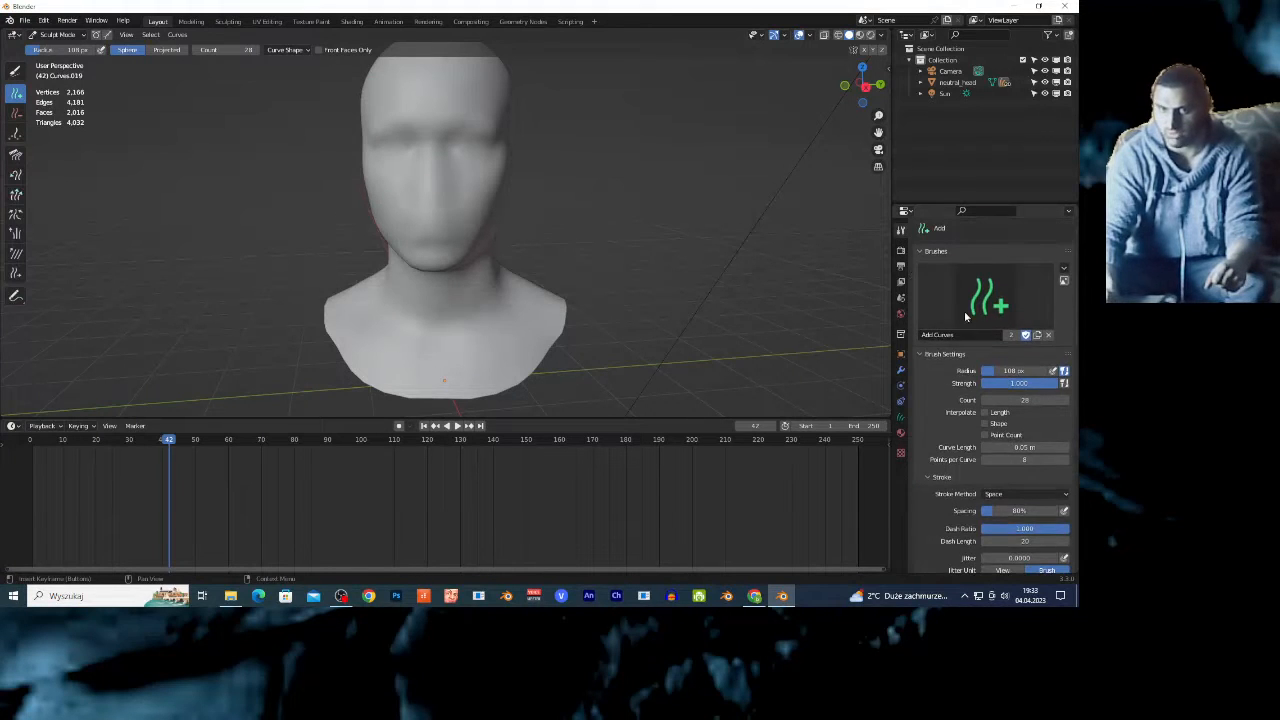
scroll(905, 247, down, 2)
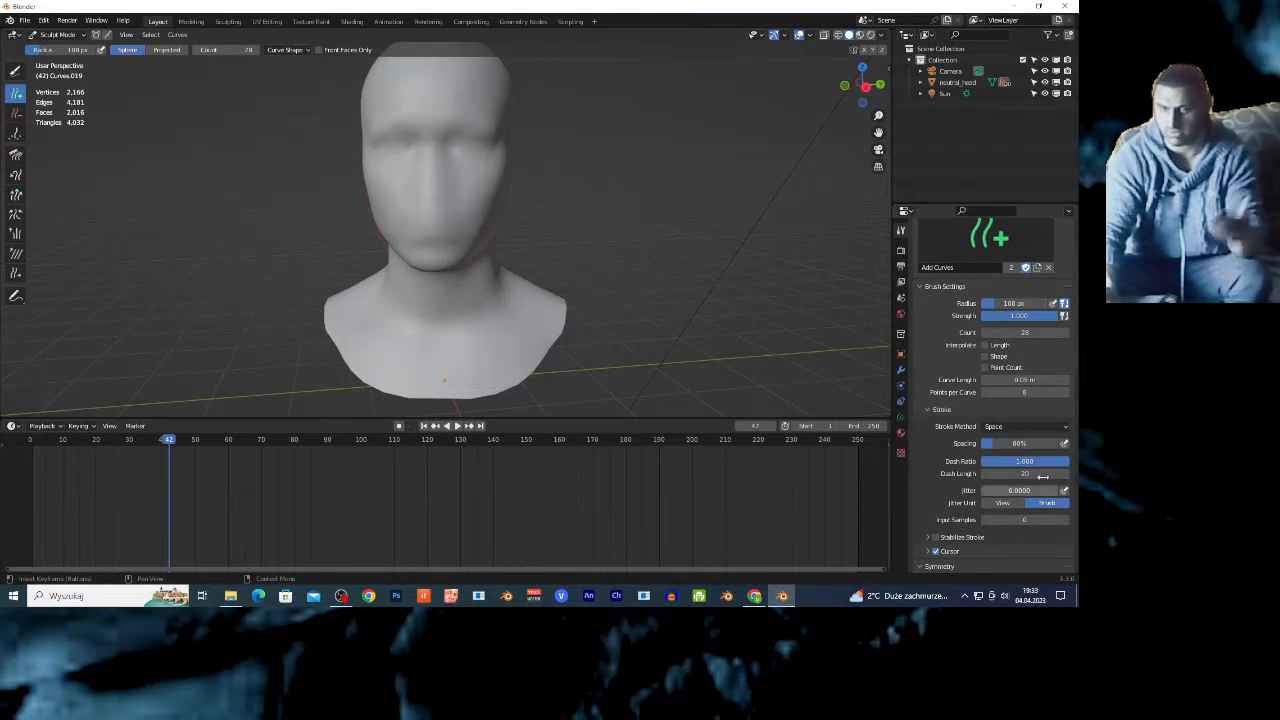
scroll(175, 200, up, 3)
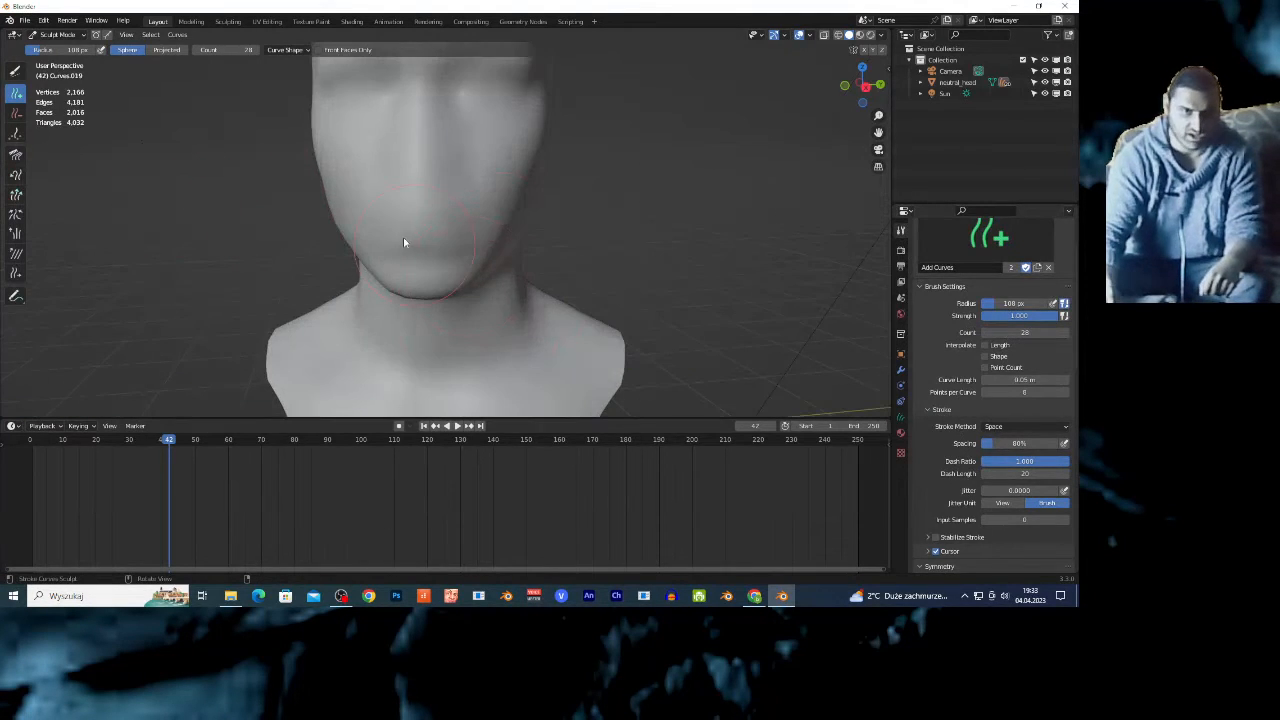
- Set the Add brush to count 48 and radius 25 px, and paint a thin moustache across the upper lip
scroll(391, 244, up, 2)
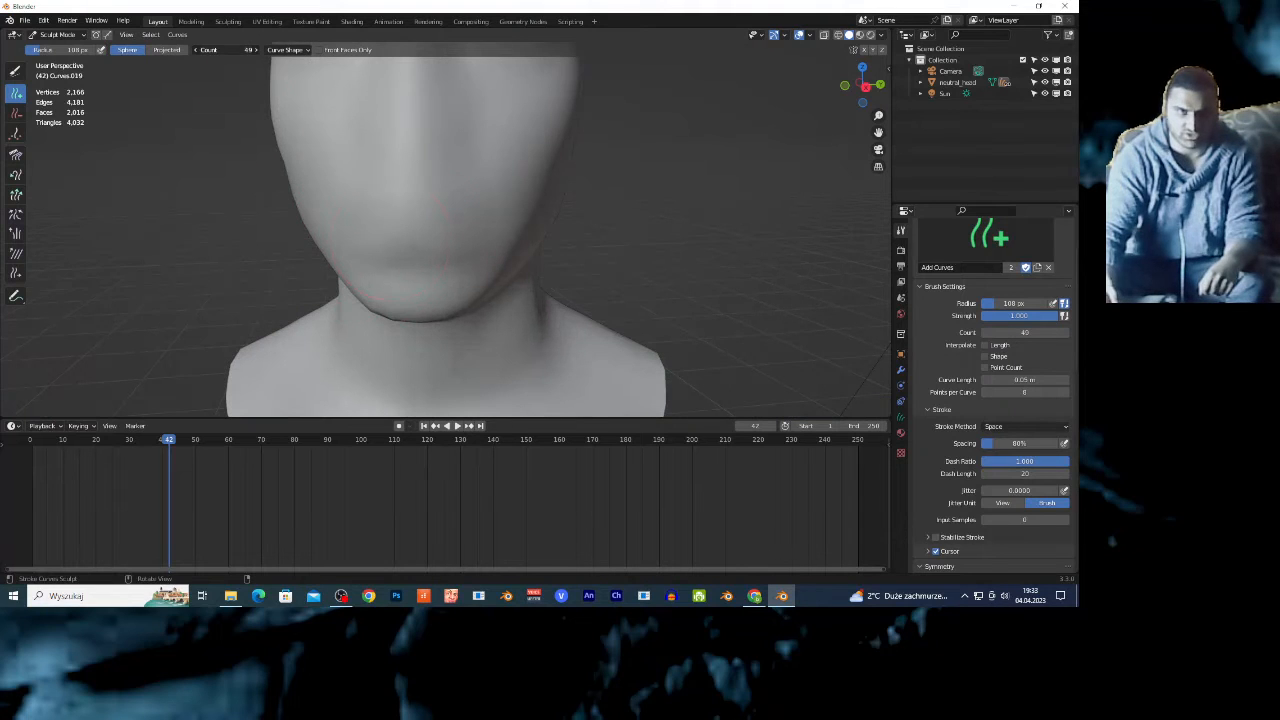
drag(226, 50, 222, 50)
drag(83, 50, 71, 50)
drag(362, 205, 491, 217)
scroll(323, 240, down, 3)
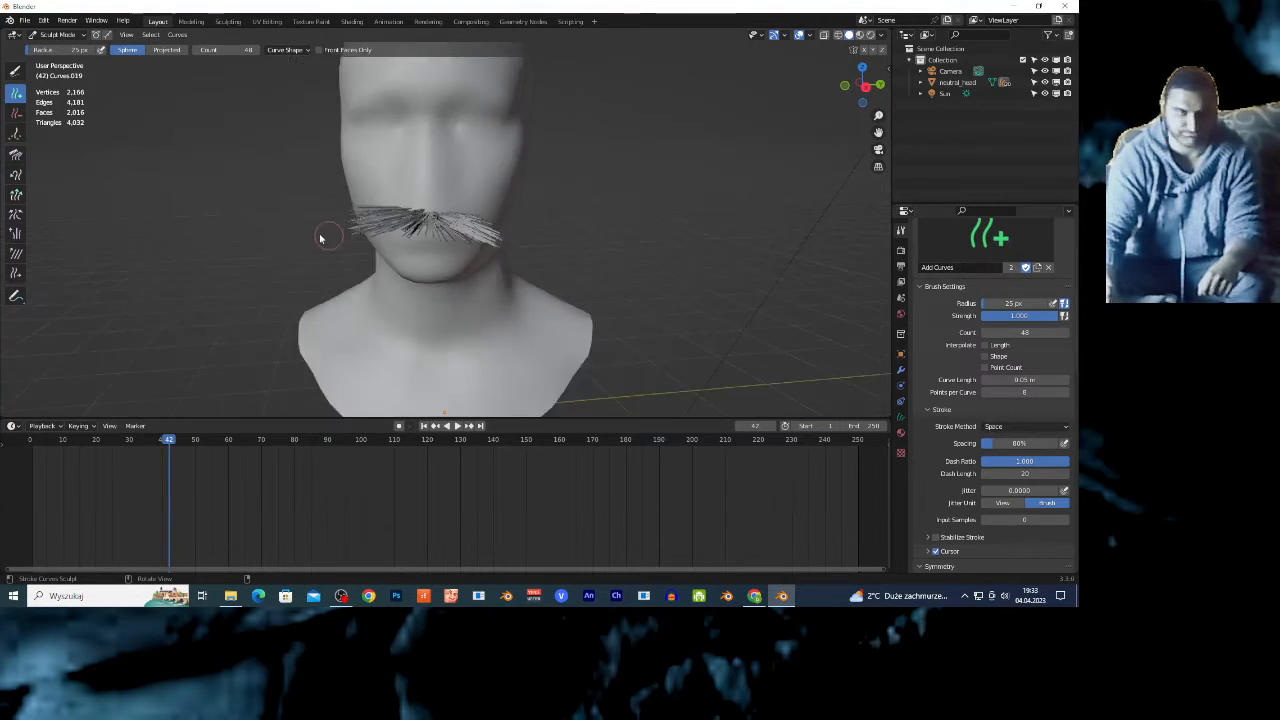
- Erase the moustache with the Delete brush at a radius of 175 px
click(15, 114)
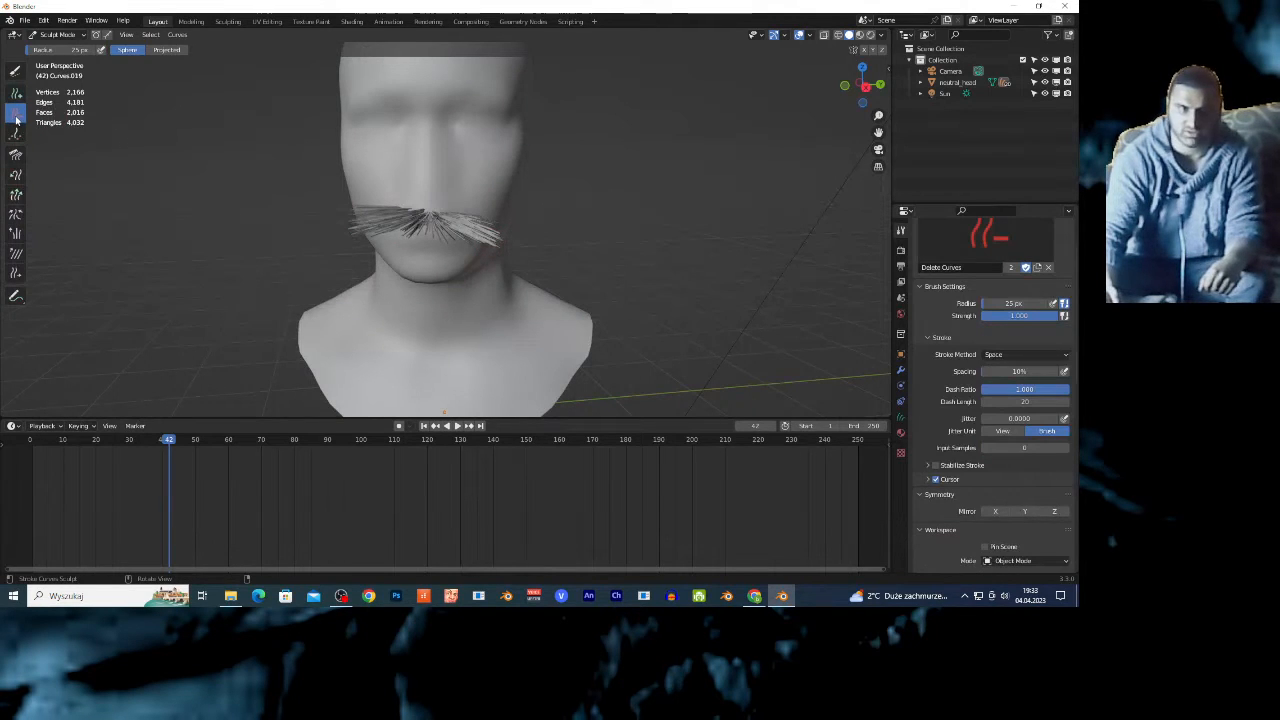
drag(47, 50, 68, 50)
drag(364, 223, 462, 238)
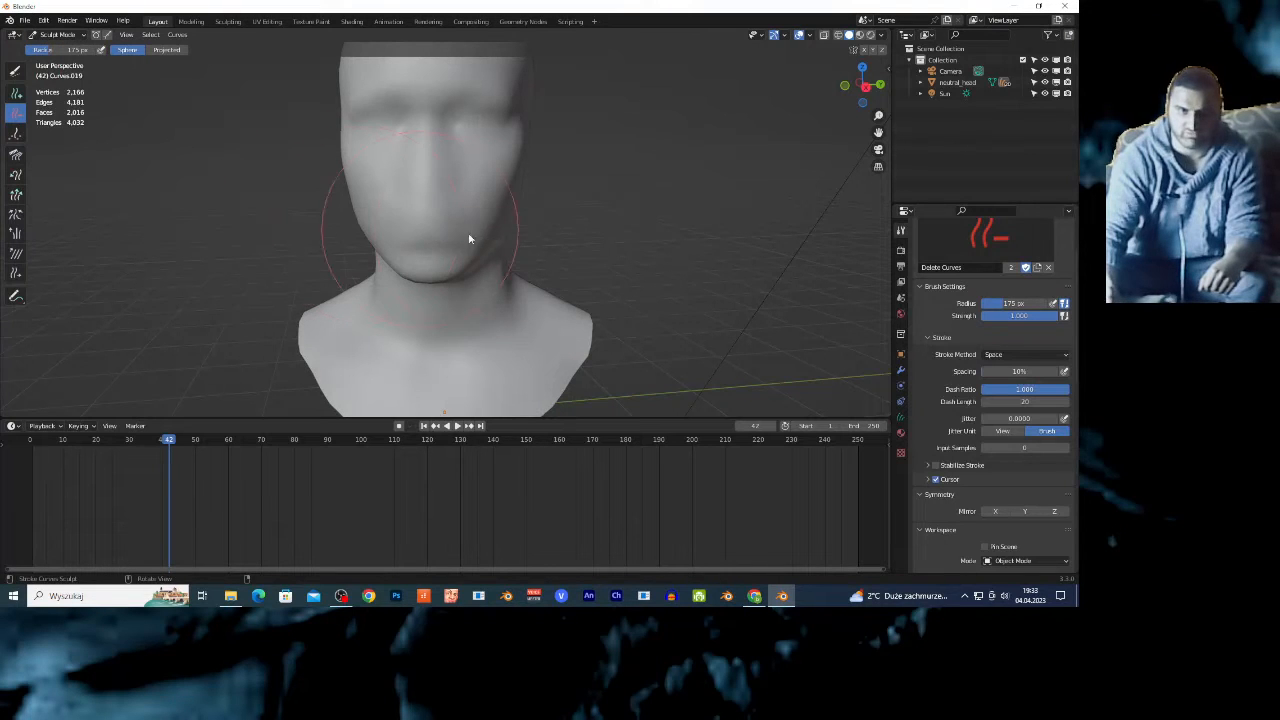
- Paint a fuller moustache across the upper lip with the Add brush at a radius of 127 px
click(15, 93)
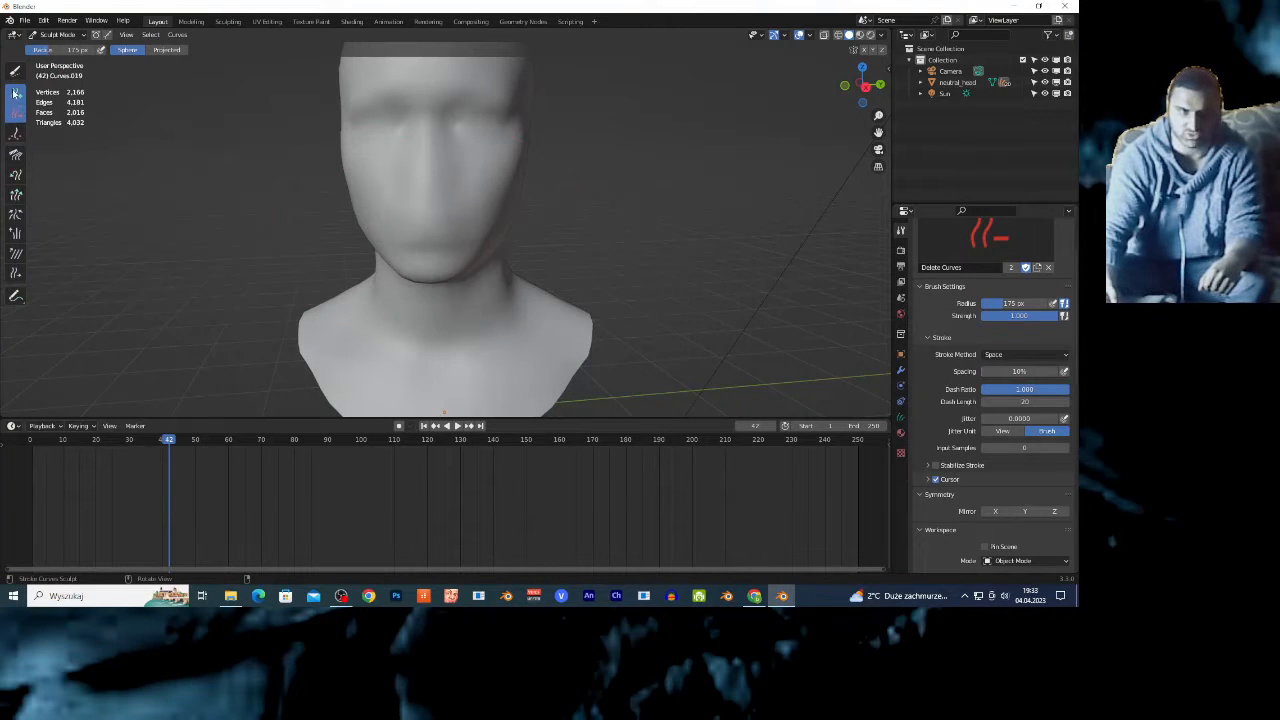
scroll(214, 210, up, 5)
drag(296, 201, 526, 200)
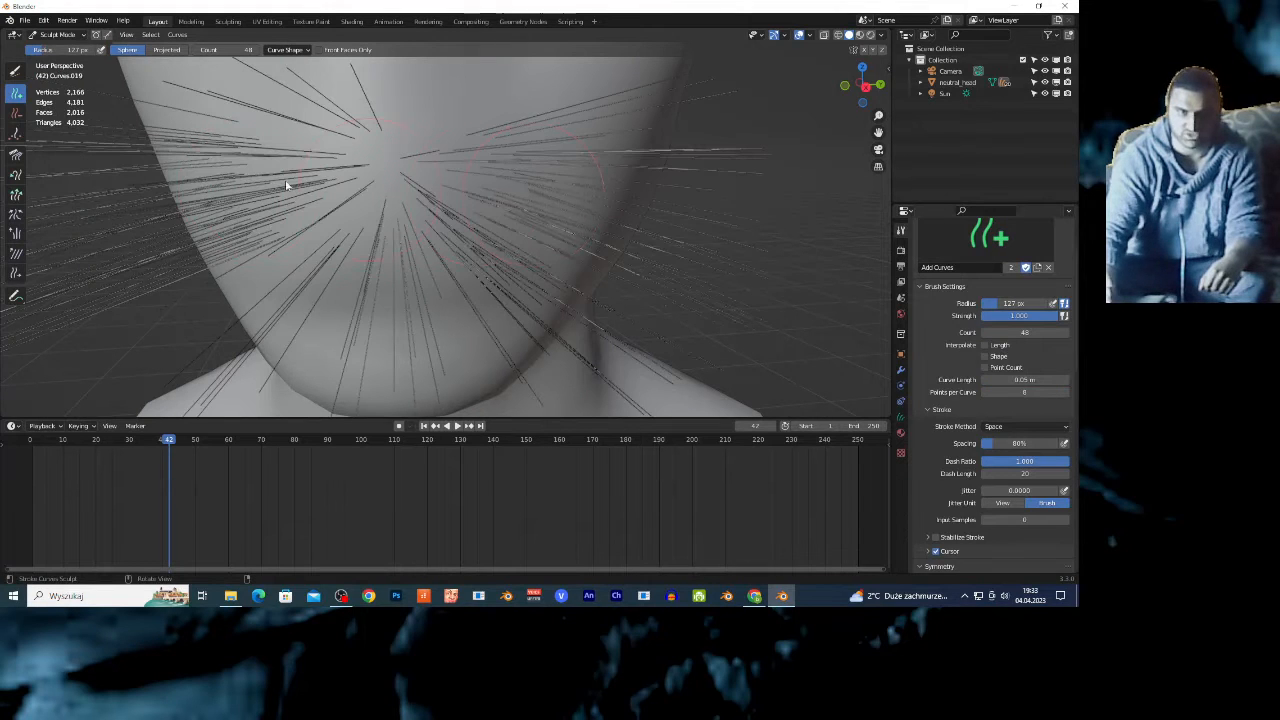
scroll(517, 189, down, 5)
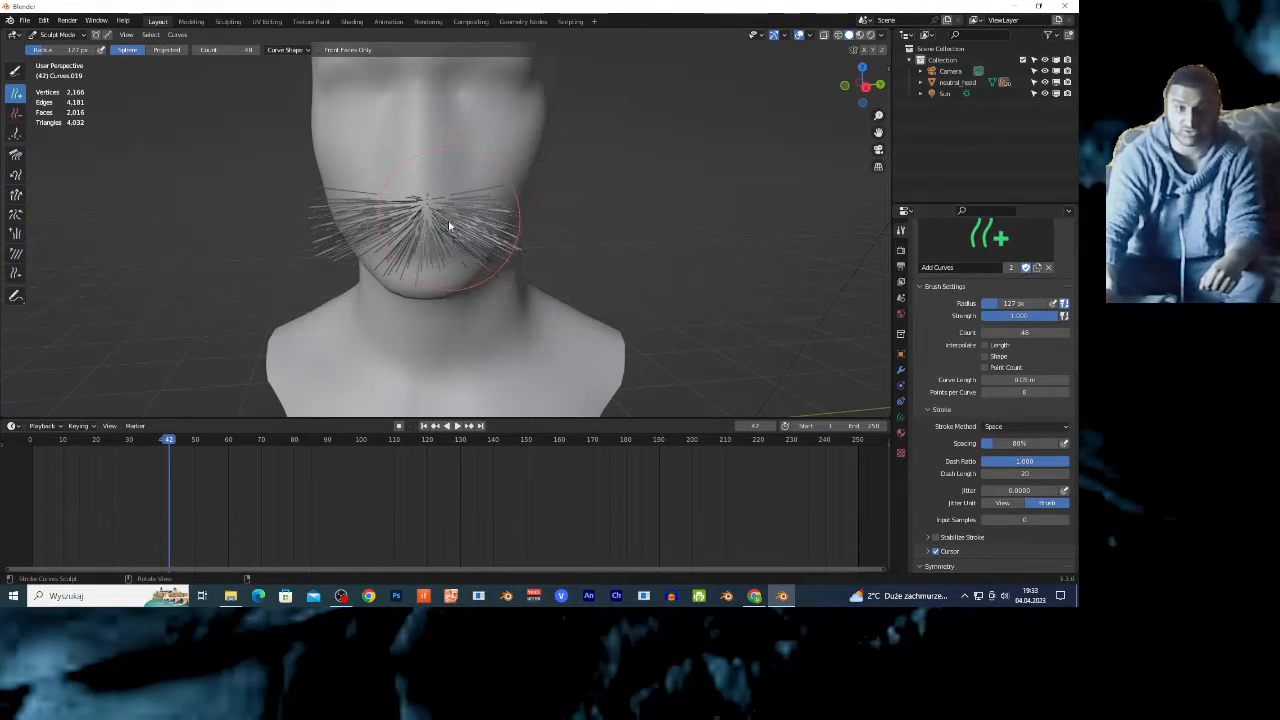
scroll(450, 224, down, 4)
scroll(465, 251, up, 1)
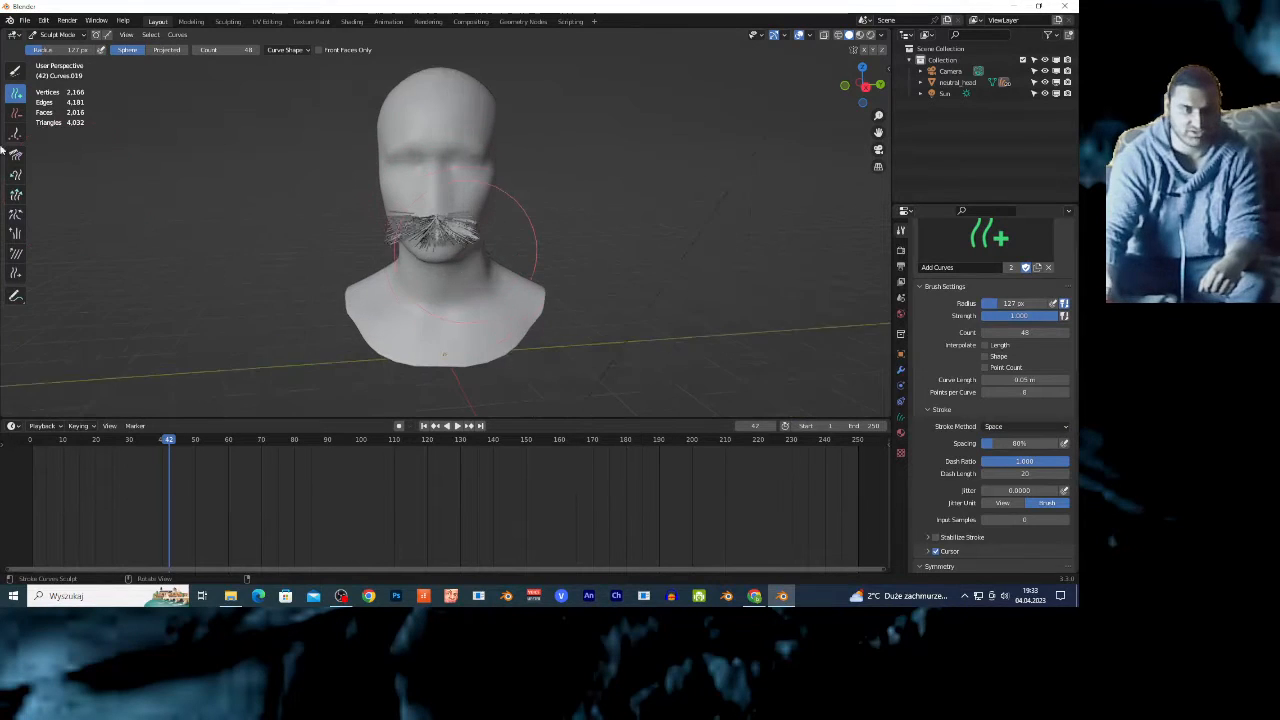
scroll(3, 145, up, 1)
- Switch to the Density brush and set its minimum distance to 0.0012 m
click(15, 134)
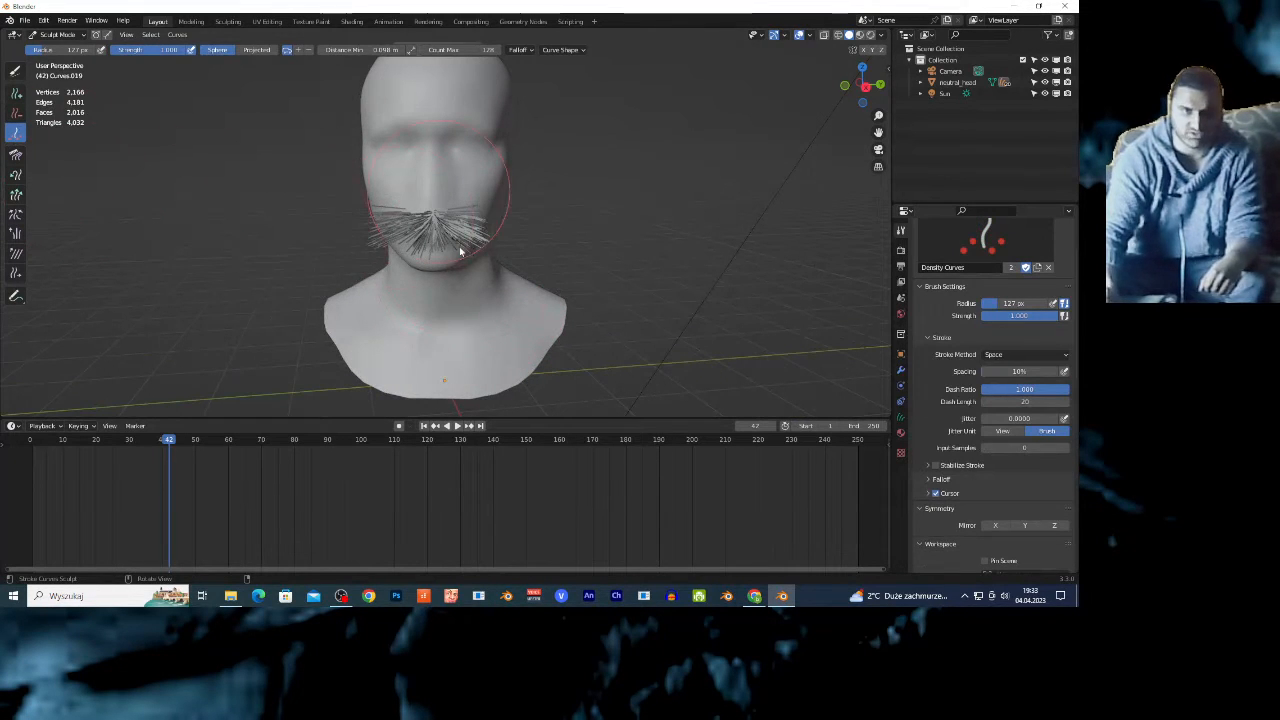
key(shift+r)
click(447, 187)
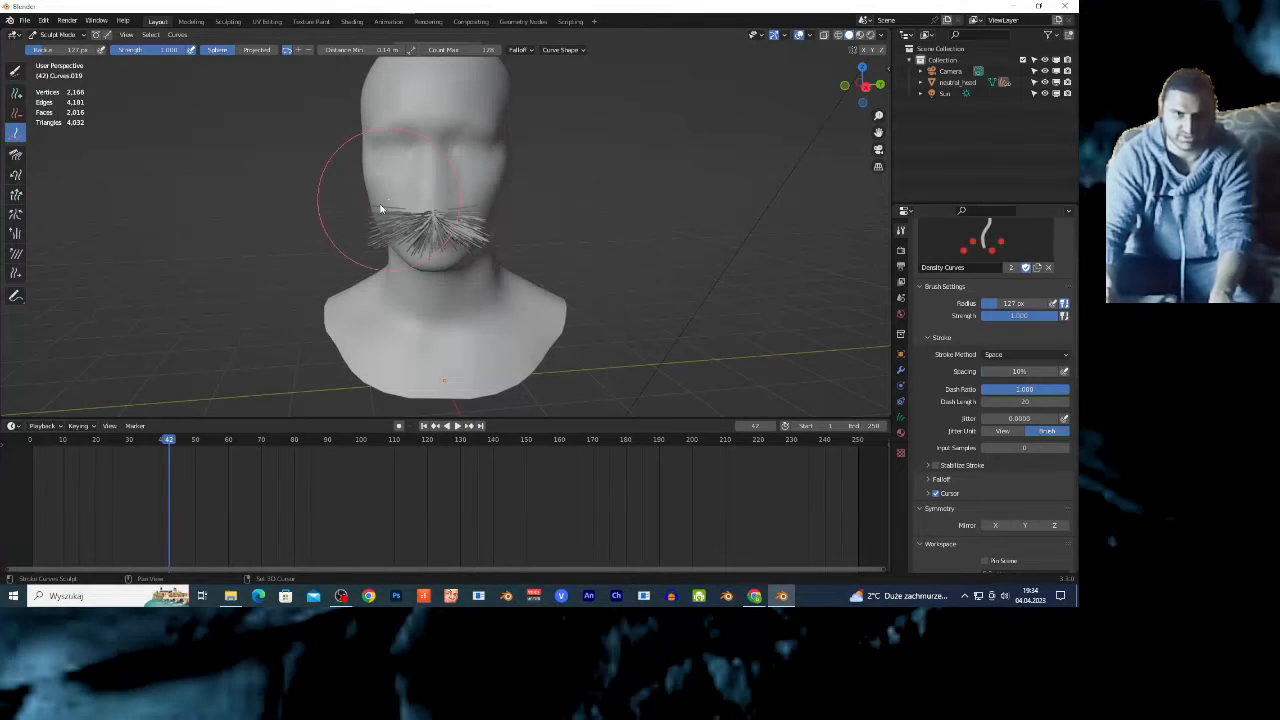
mouse_move(354, 49)
mouse_down()
mouse_move(374, 49)
mouse_move(346, 49)
mouse_up()
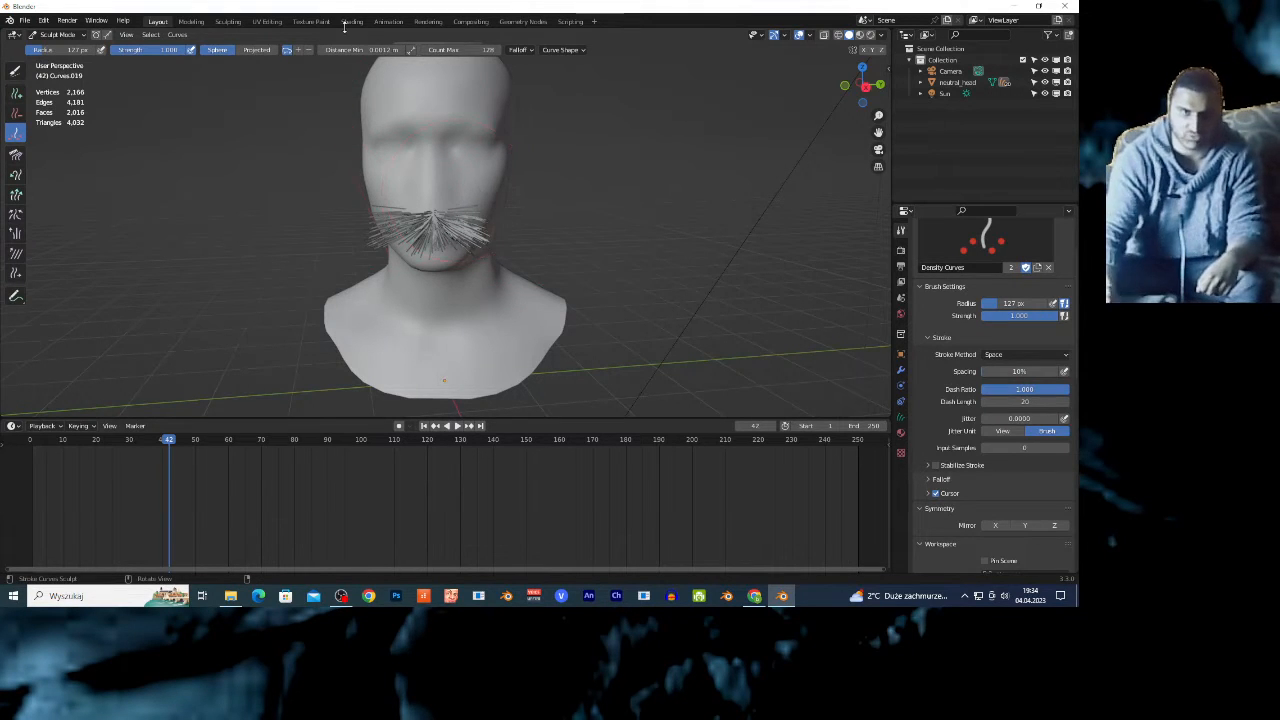
- Comb the moustache hairs downward over the mouth along its whole width with the Comb brush
click(15, 155)
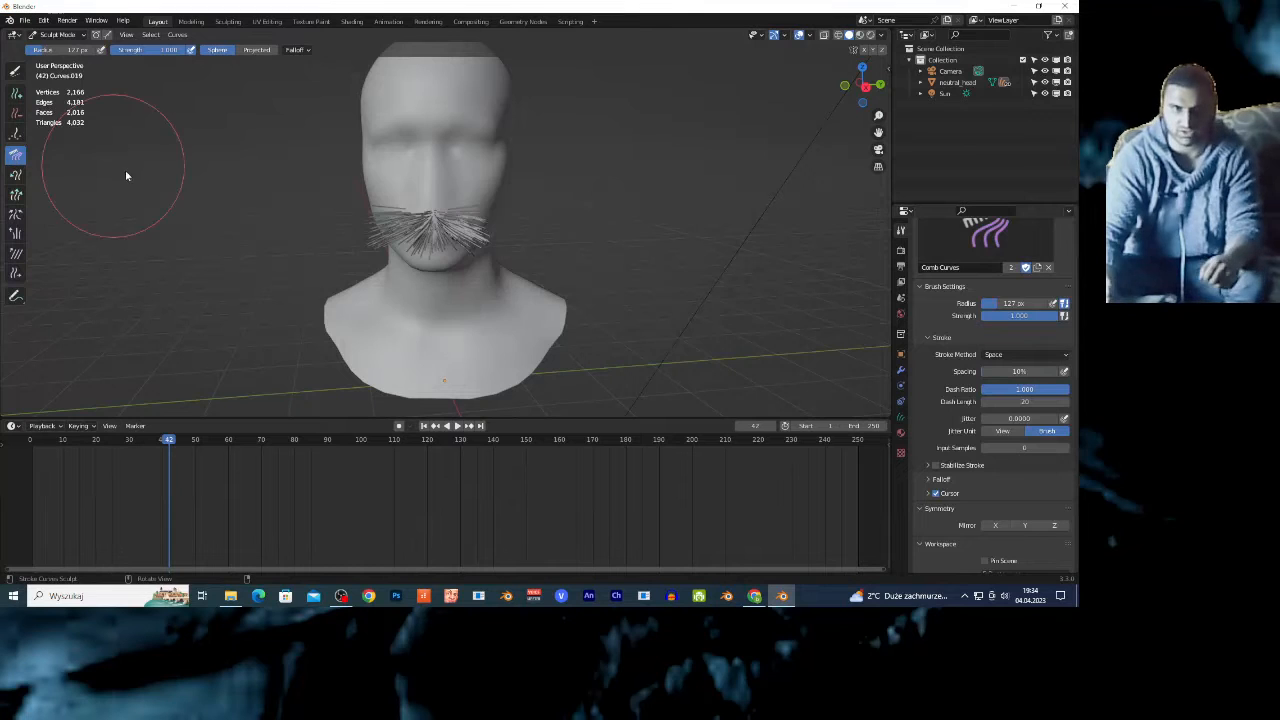
scroll(271, 251, up, 4)
drag(314, 214, 352, 303)
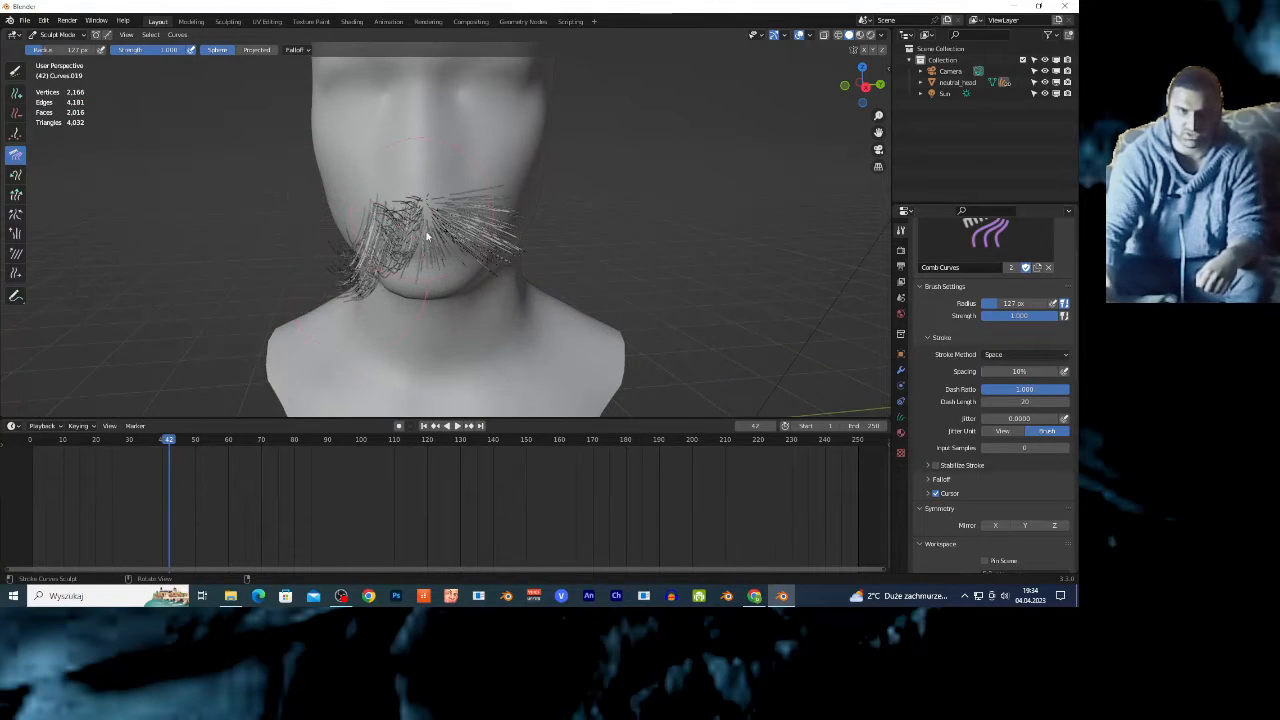
drag(424, 232, 426, 320)
drag(486, 214, 484, 318)
drag(383, 264, 393, 338)
drag(356, 254, 330, 317)
scroll(165, 247, down, 5)
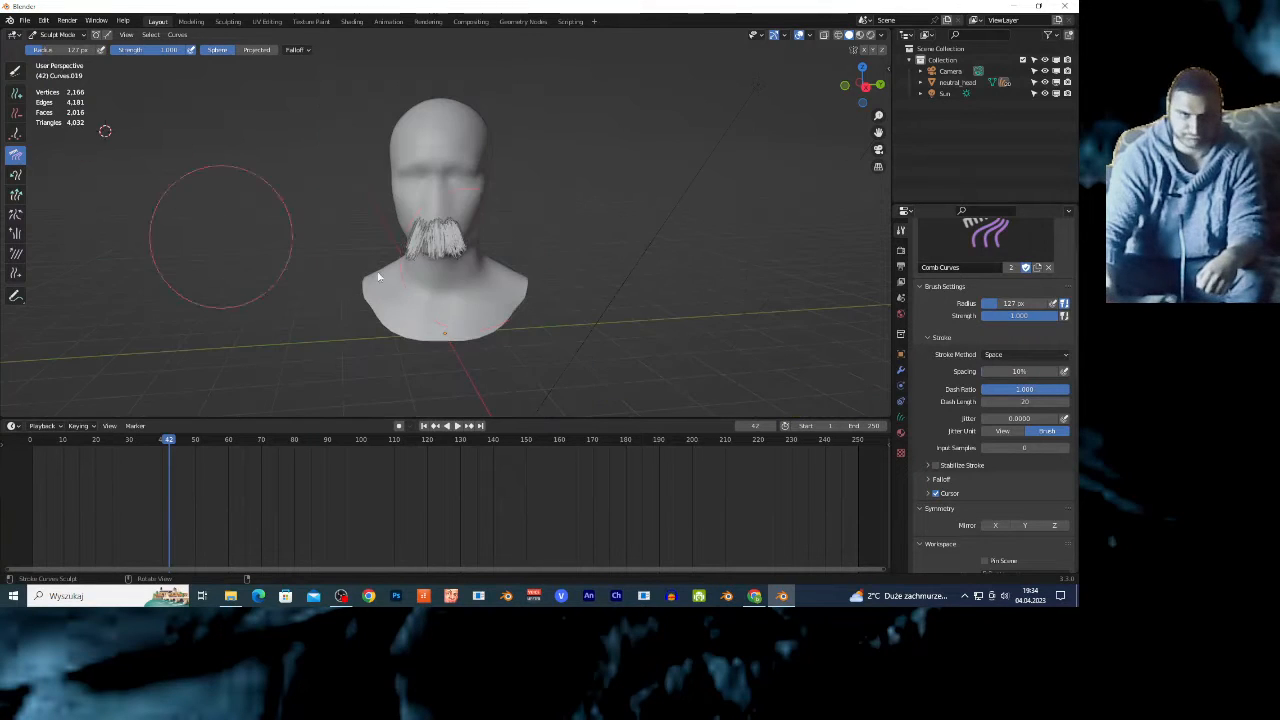
- Try stretching the moustache hairs down to the chest with the Snake Hook brush and undo the stroke
click(16, 174)
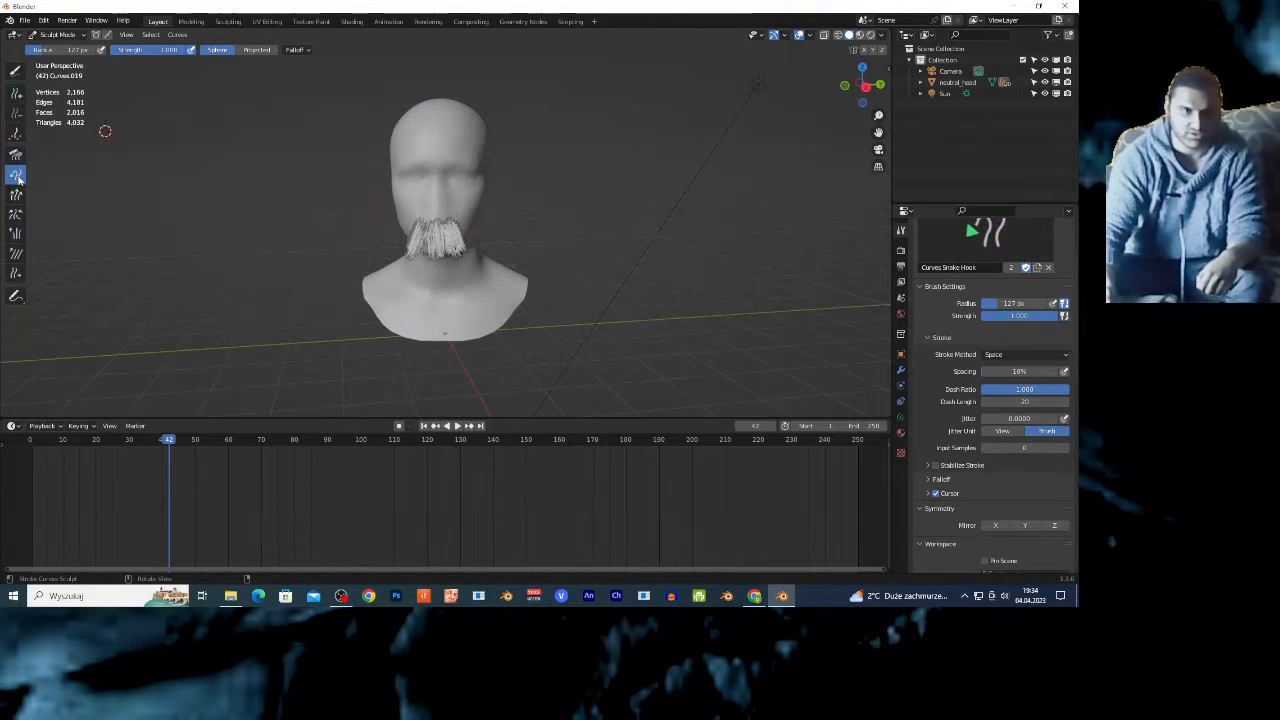
scroll(437, 245, up, 3)
mouse_move(453, 293)
mouse_down()
mouse_move(451, 412)
mouse_move(454, 217)
mouse_move(452, 335)
mouse_move(438, 294)
mouse_up()
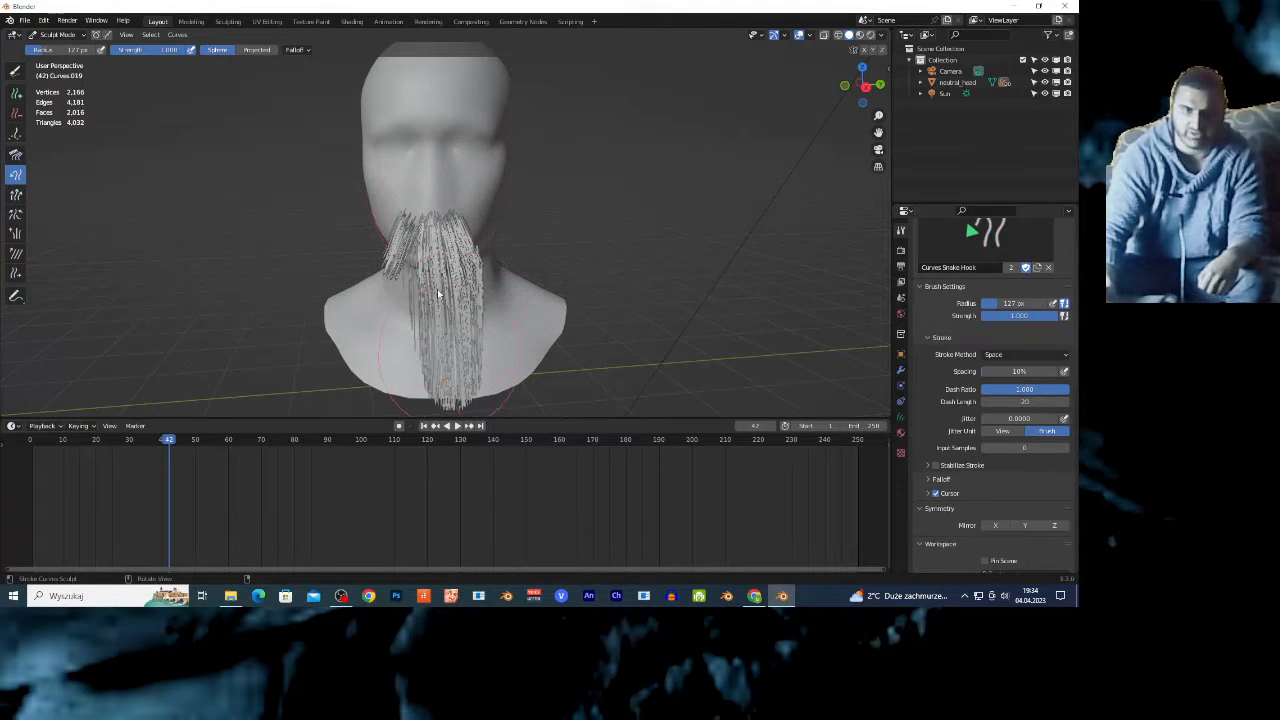
key(ctrl+z)
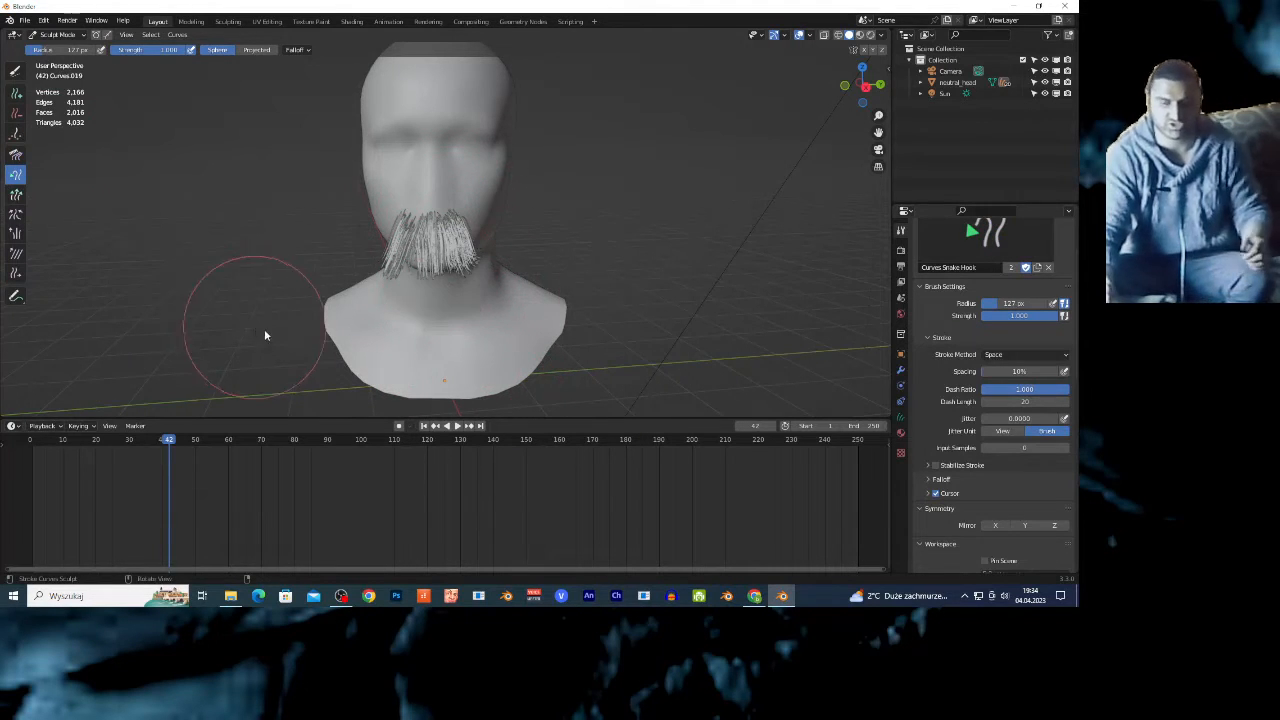
- Turn the timeline area into a Geometry Node Editor and enlarge it to more than half the window height
click(13, 426)
click(60, 533)
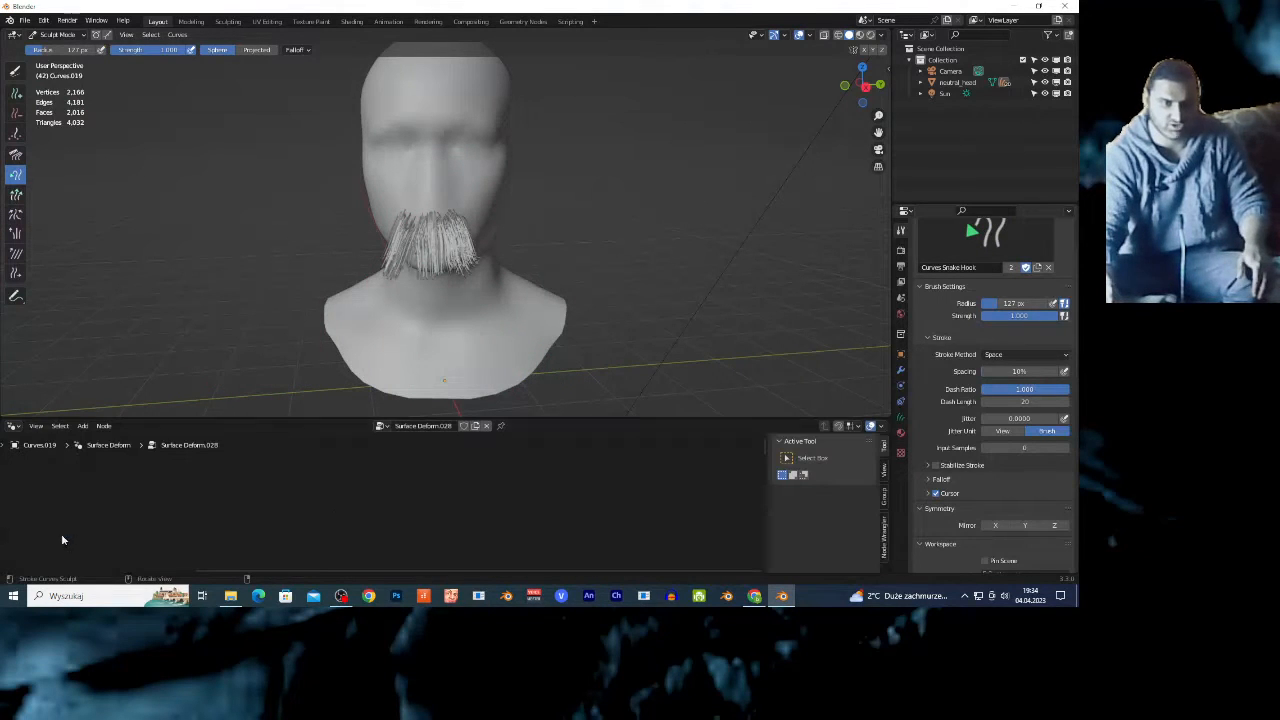
drag(315, 417, 322, 257)
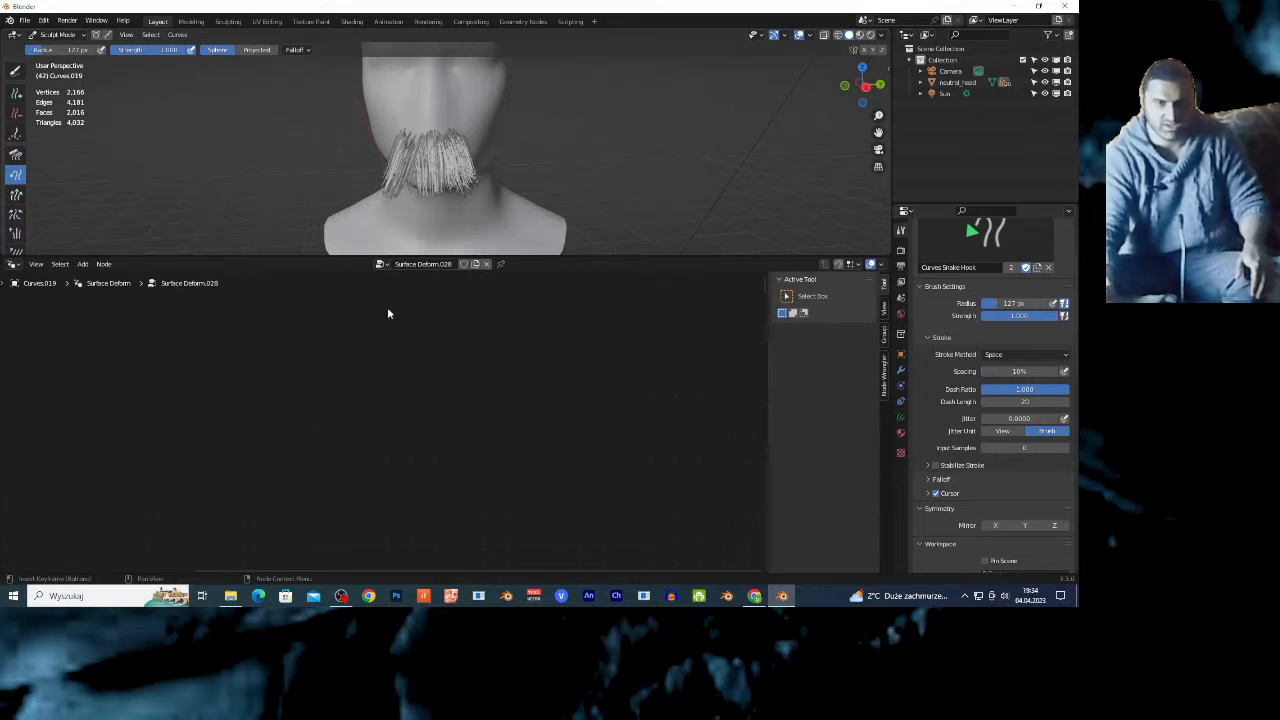
- Replace the curves' Surface Deform node group with the existing group whose name is all ones
click(386, 264)
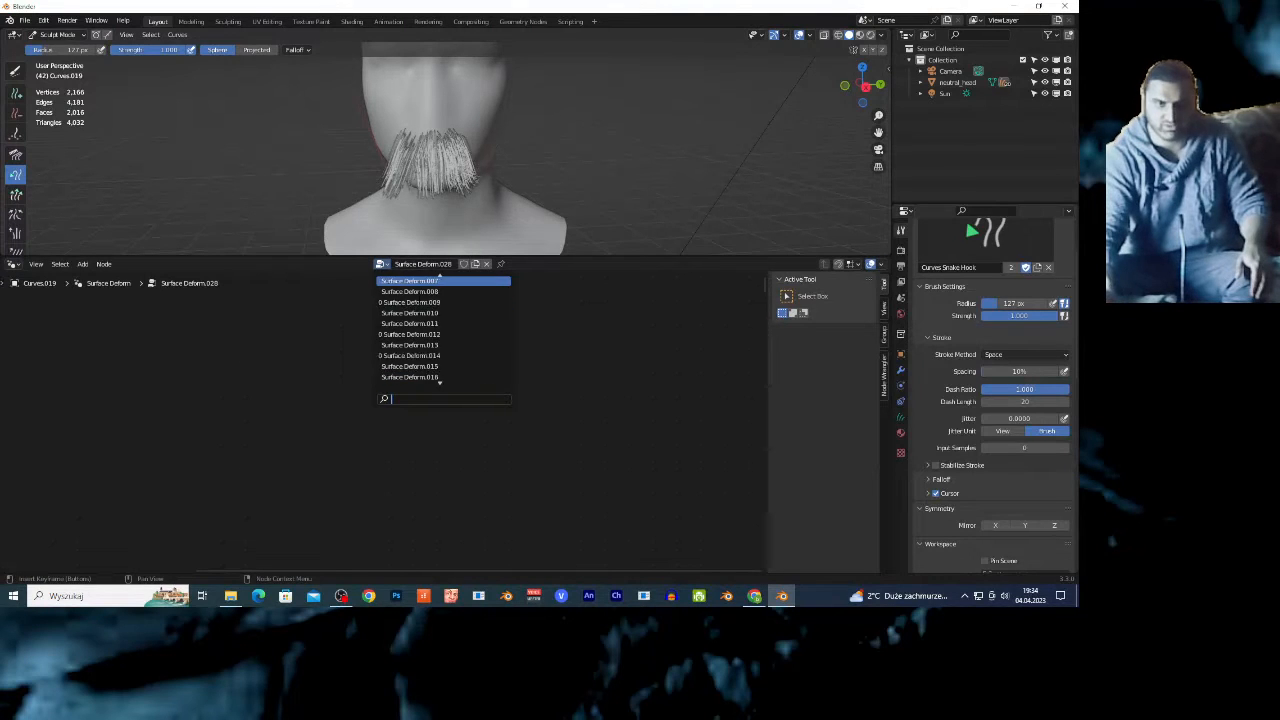
click(432, 281)
scroll(200, 433, down, 2)
scroll(297, 443, down, 7)
key(g)
click(541, 489)
scroll(310, 437, up, 4)
key(shift+a)
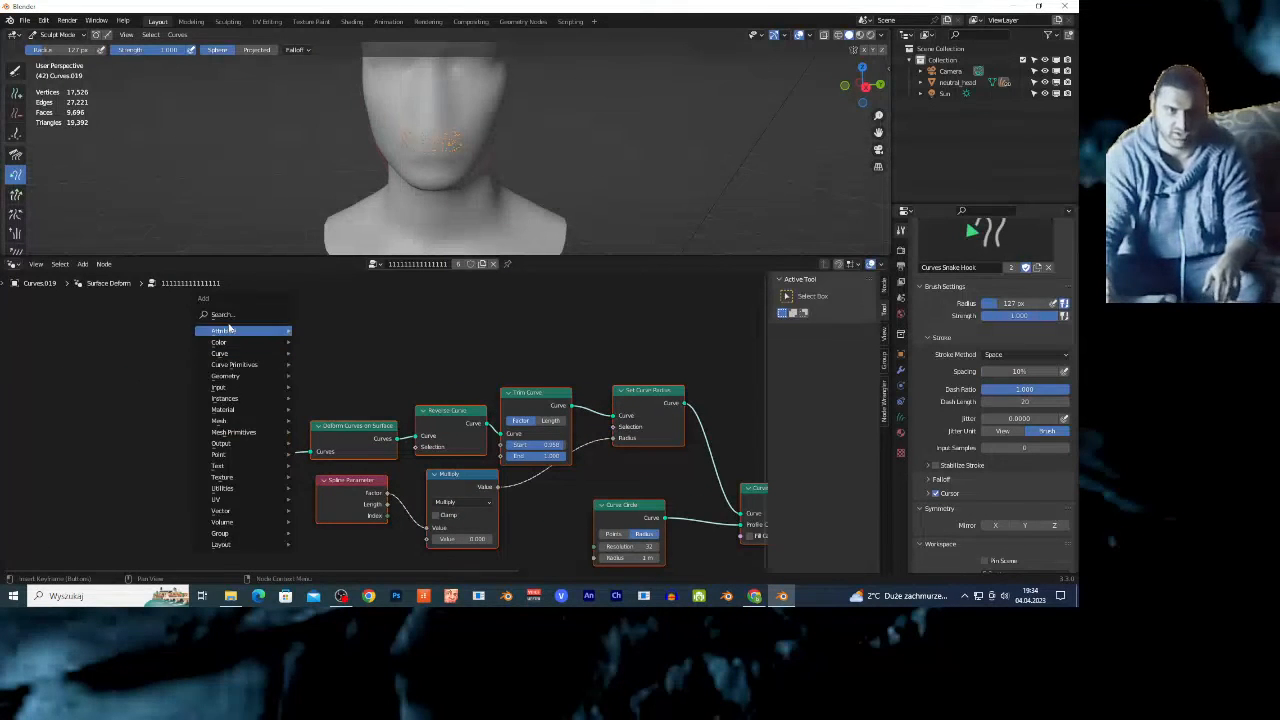
- Spread out the start of the node tree by repositioning the Group Input and Deform Curves on Surface nodes
click(150, 453)
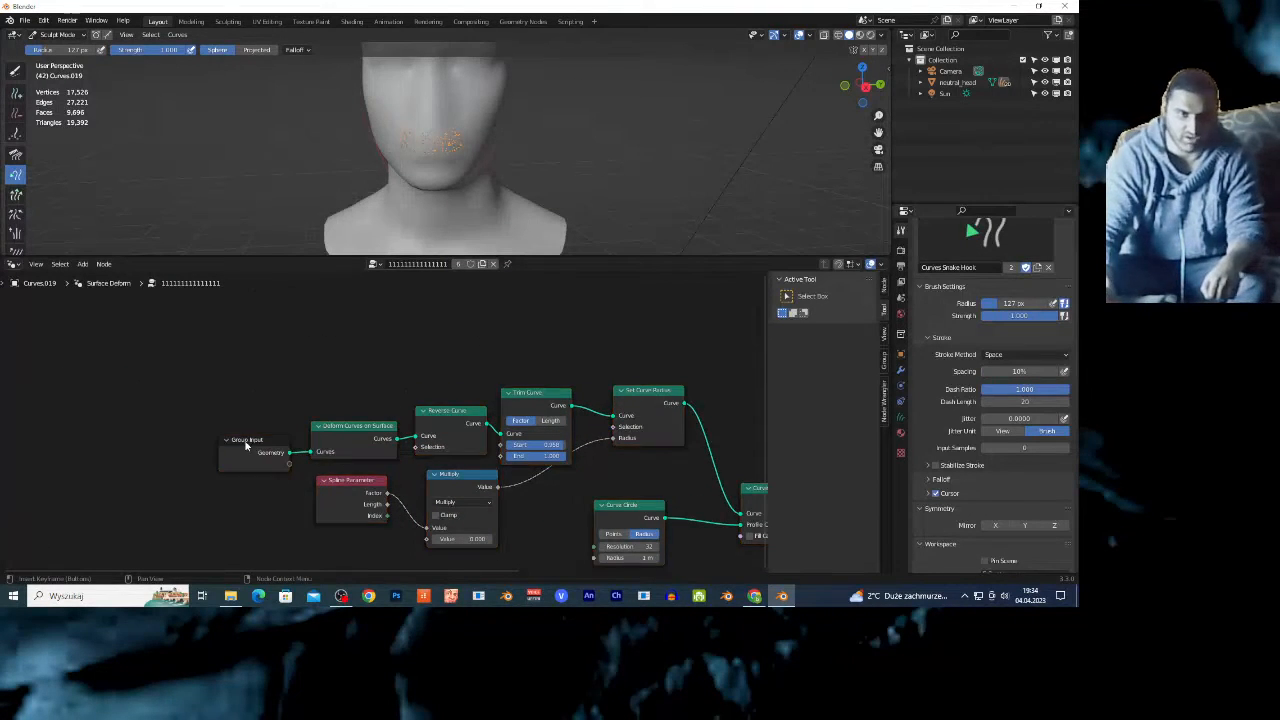
scroll(147, 453, up, 5)
drag(147, 453, 78, 379)
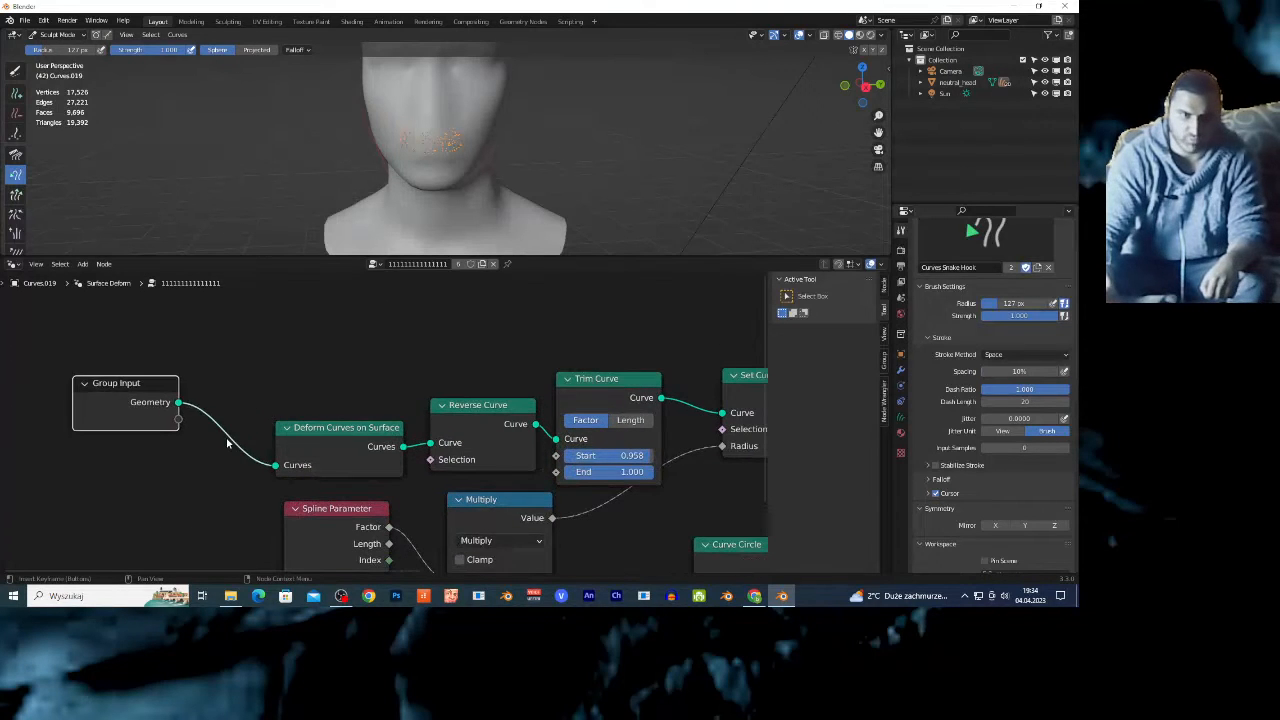
scroll(224, 437, up, 1)
drag(300, 441, 305, 398)
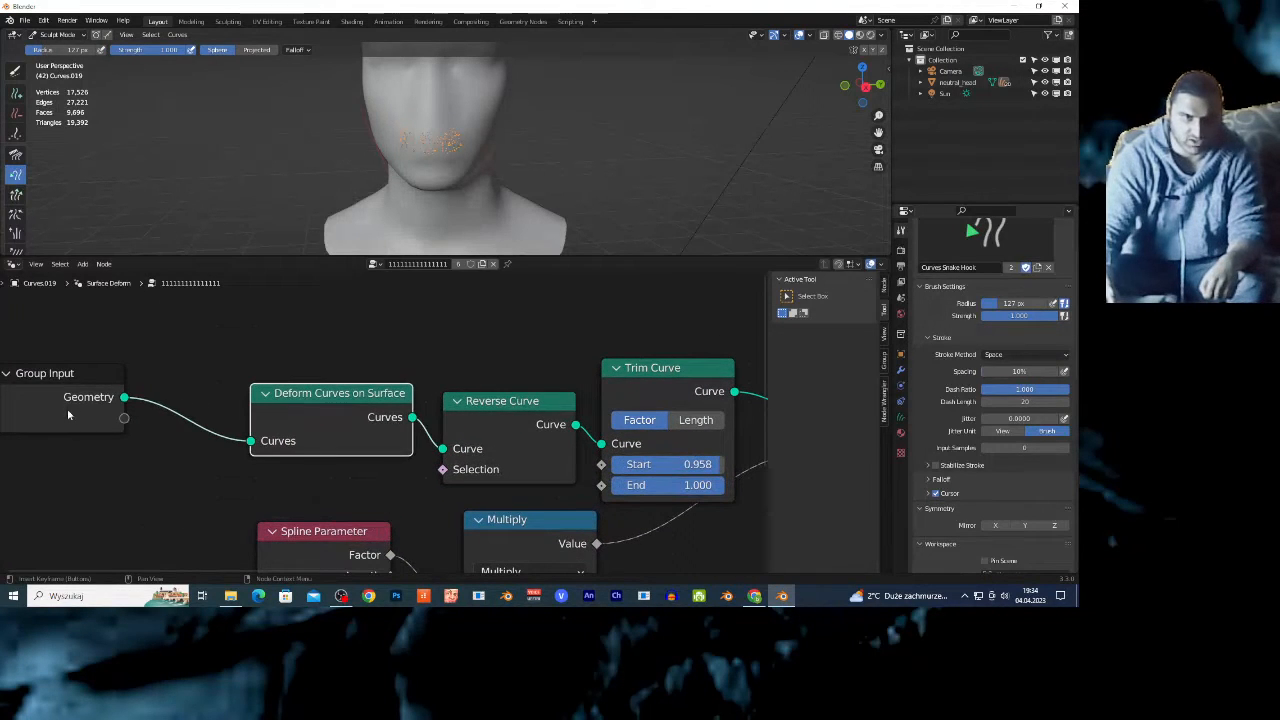
drag(67, 408, 70, 430)
drag(330, 408, 272, 395)
scroll(274, 397, up, 1)
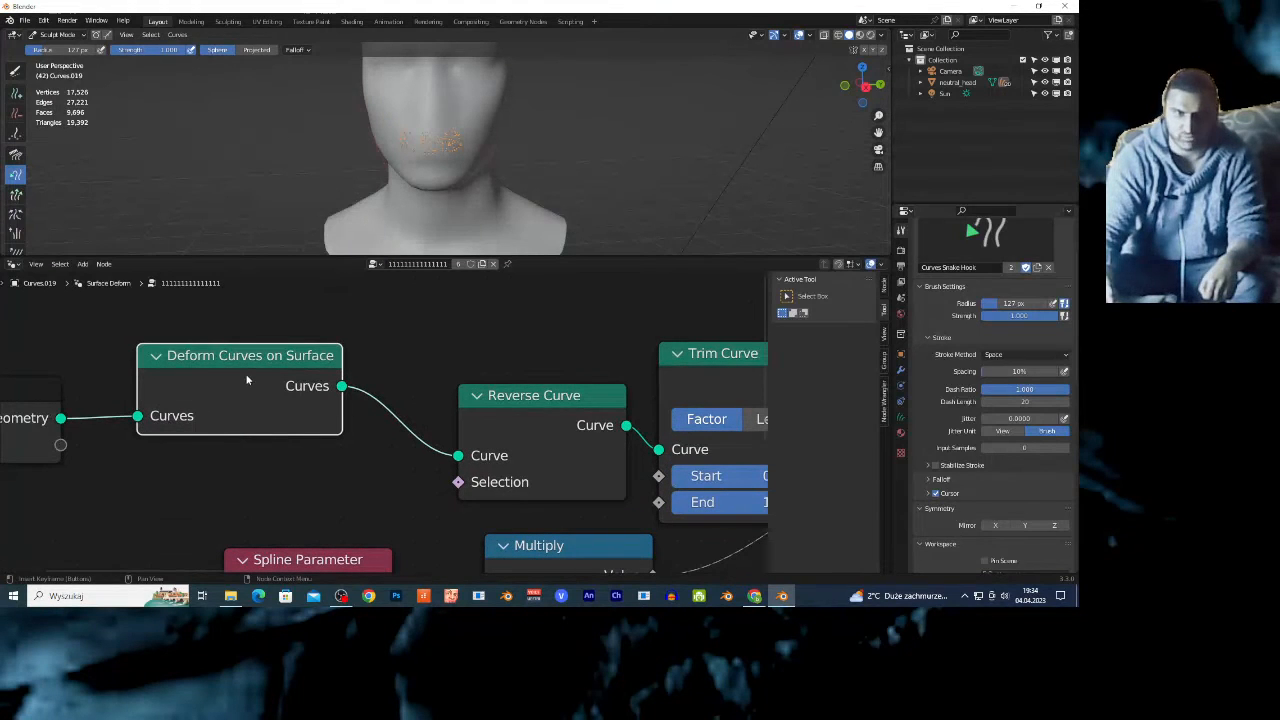
- Move the Reverse Curve and Trim Curve nodes up so they follow Deform Curves on Surface in a tidy row
drag(533, 405, 481, 351)
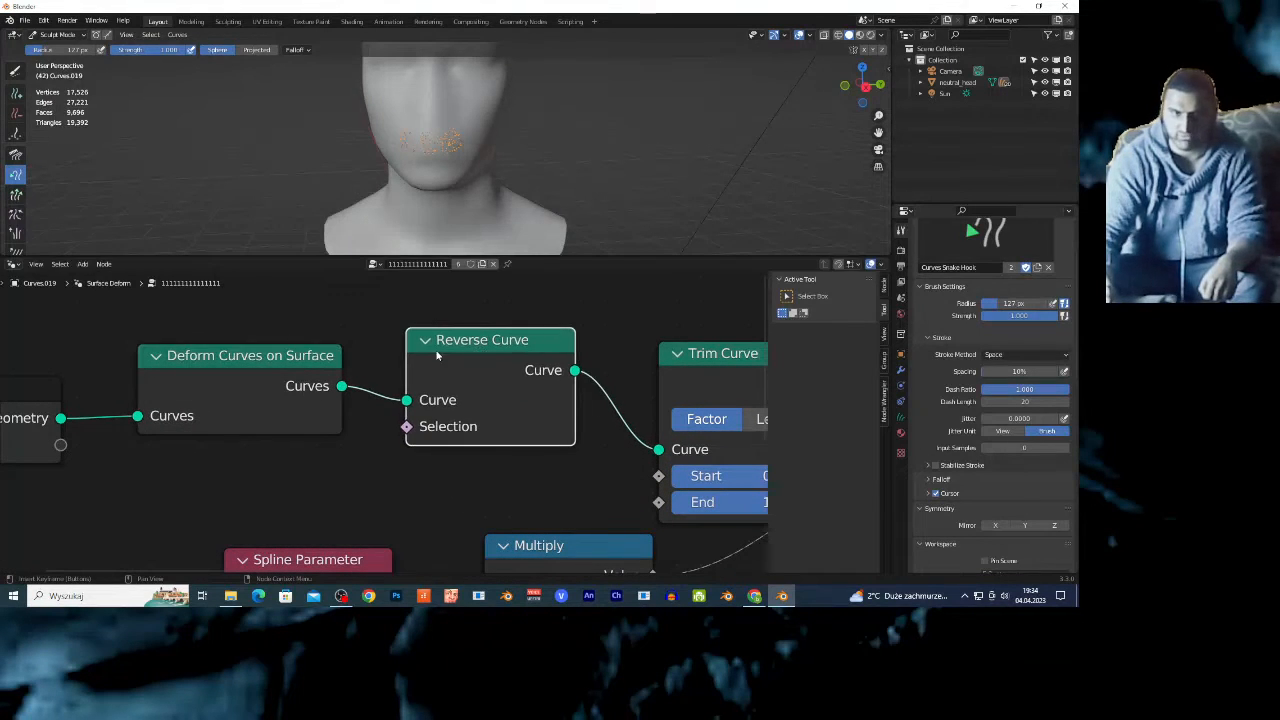
scroll(500, 360, down, 1)
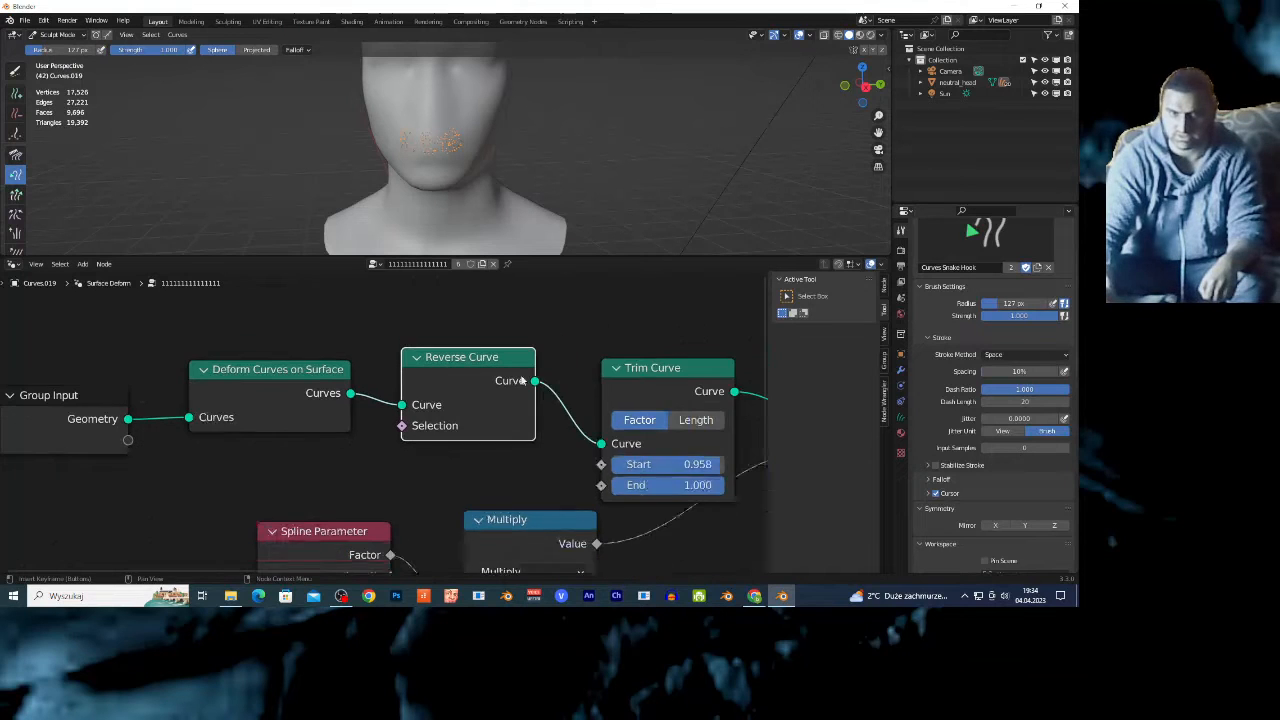
drag(612, 410, 584, 372)
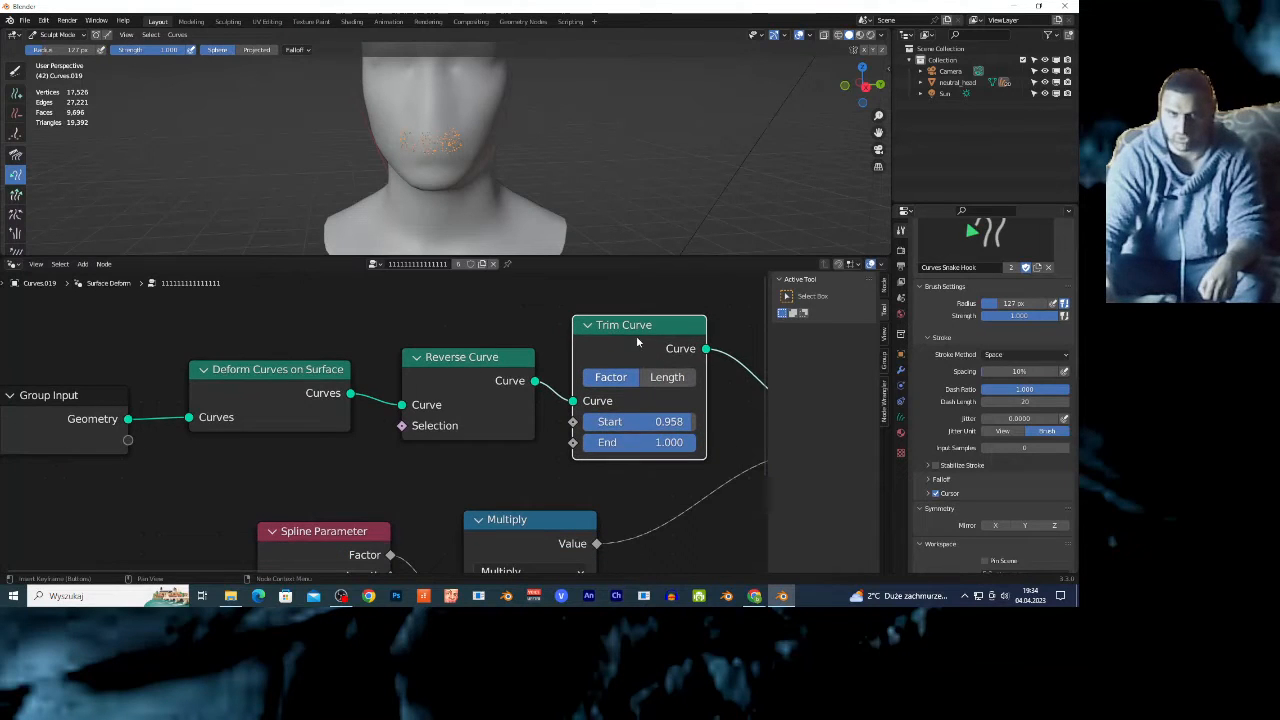
scroll(384, 418, up, 1)
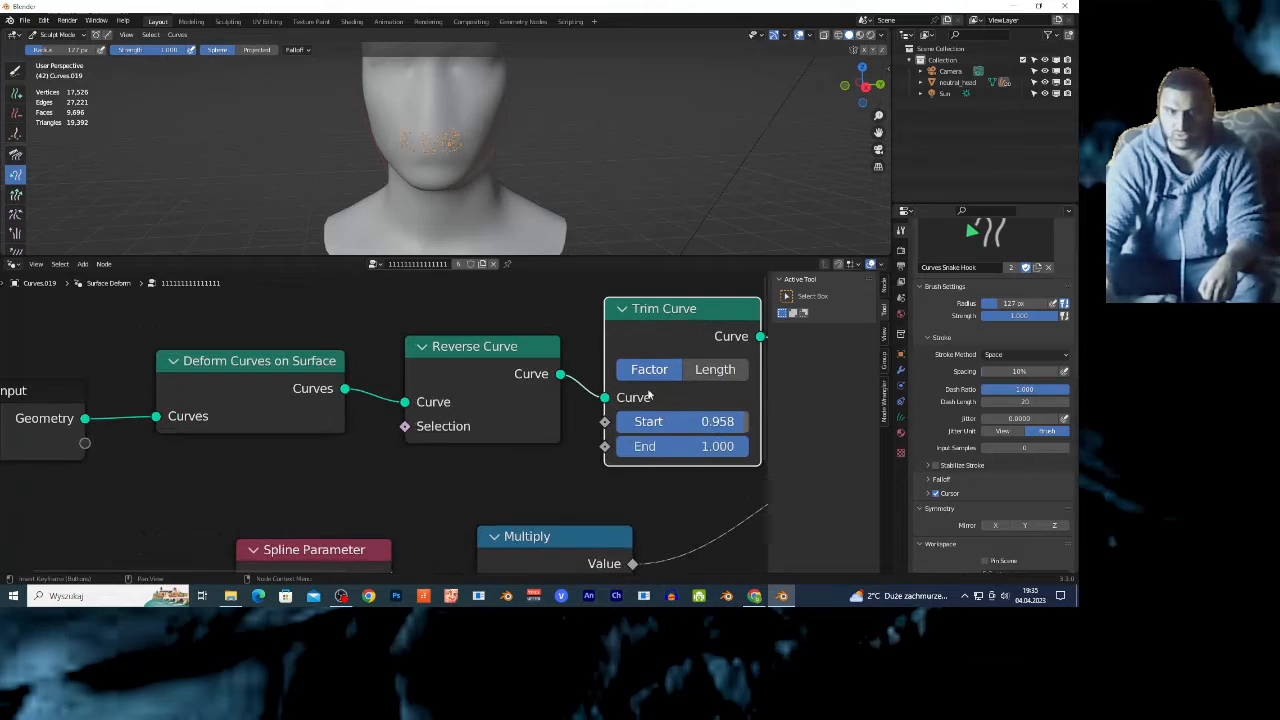
- Lower the Trim Curve node's Start factor to 0.358 to lengthen the moustache hairs
scroll(551, 206, up, 4)
drag(741, 421, 663, 421)
scroll(690, 452, down, 5)
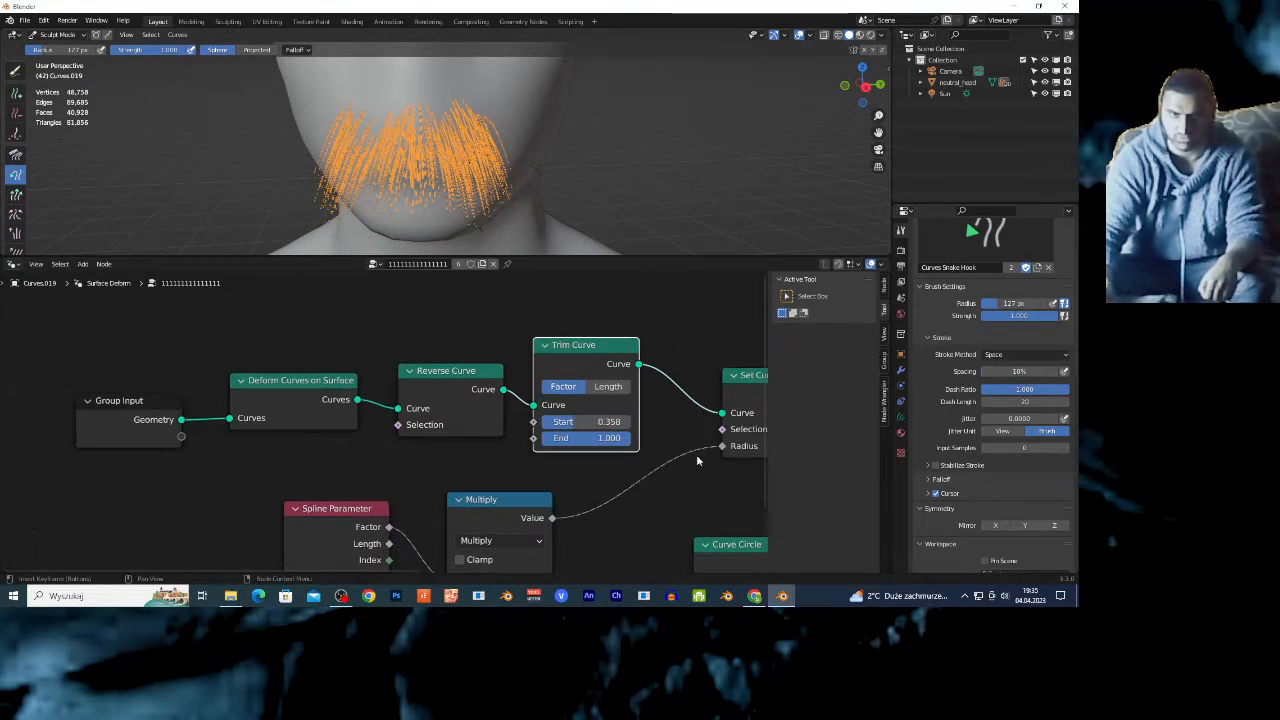
- Shift the whole node tree over and move the Set Curve Radius node up beside Trim Curve
key(a)
key(g)
click(428, 433)
scroll(390, 423, up, 2)
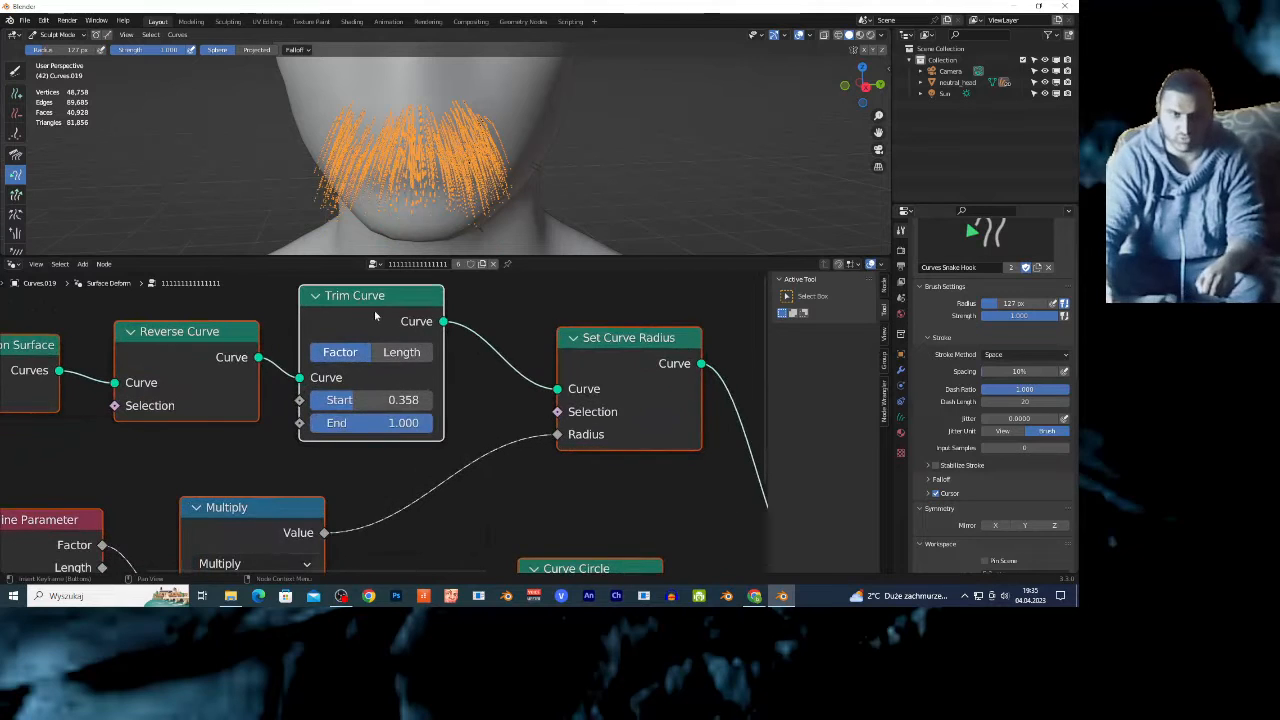
click(623, 367)
drag(625, 360, 579, 329)
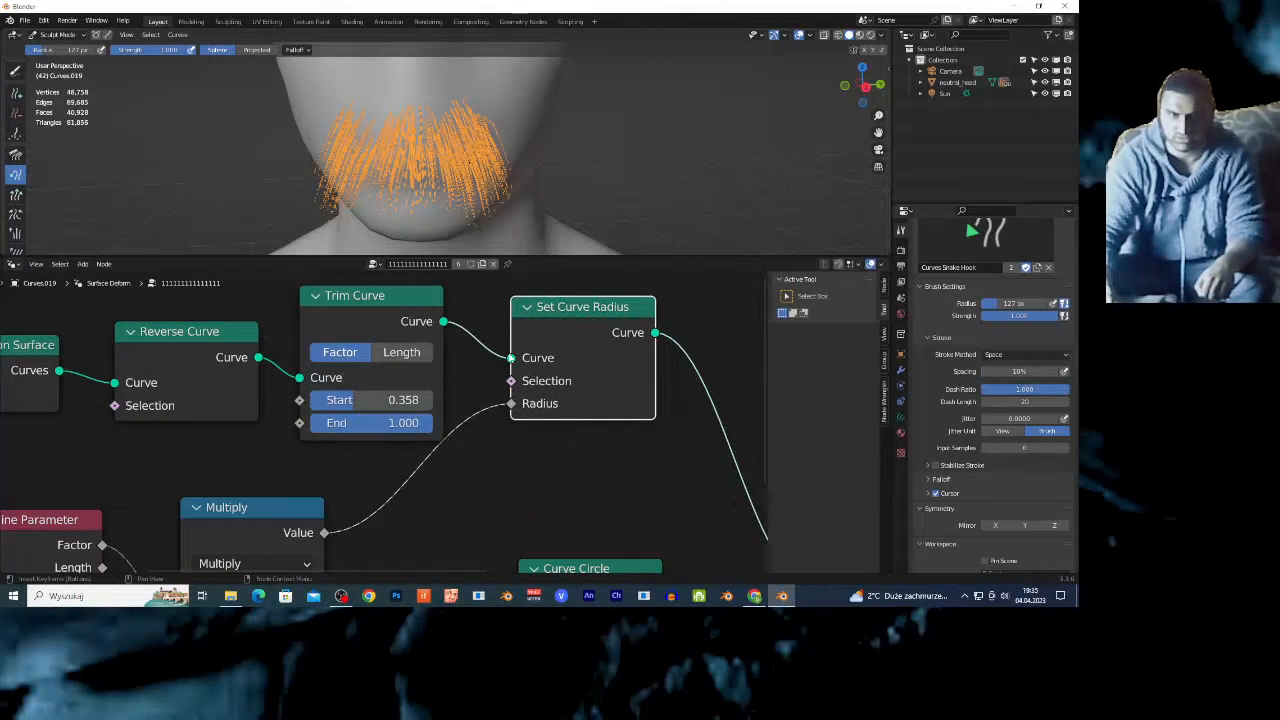
- Set the second value of the Multiply node fed by Spline Parameter to 0.001
scroll(390, 421, down, 2)
key(a)
key(g)
click(367, 449)
scroll(240, 494, up, 6)
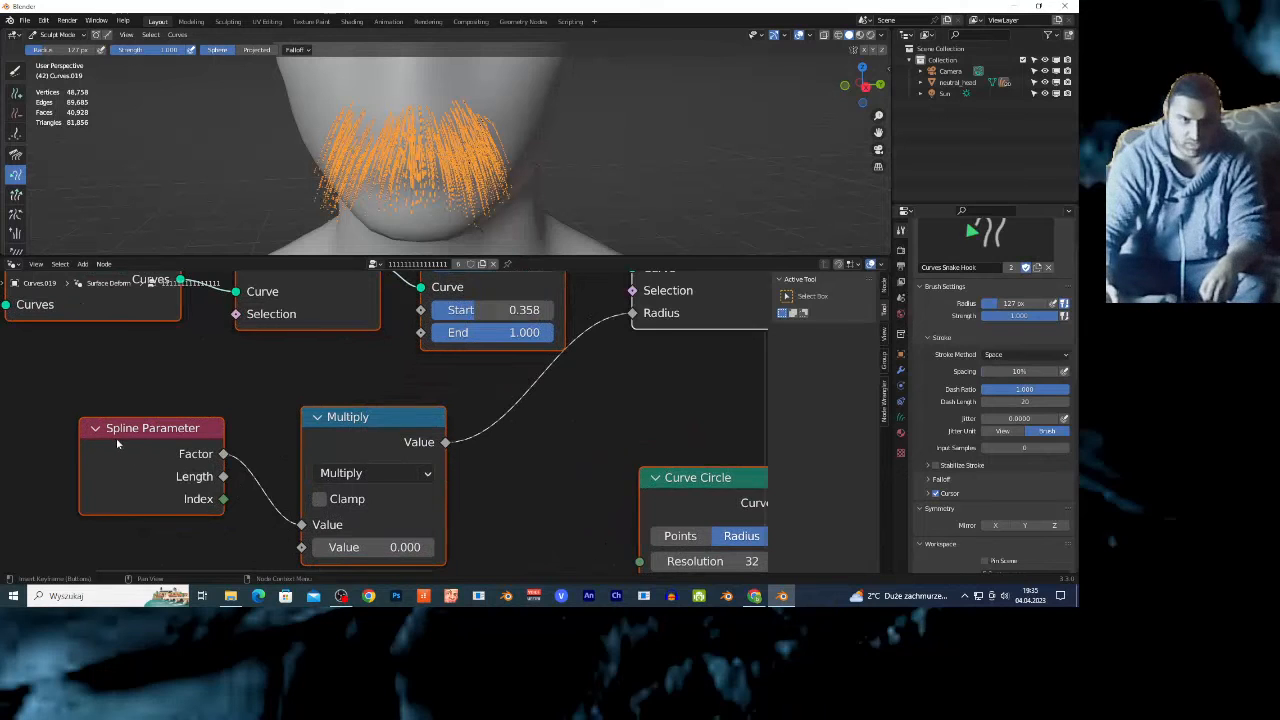
scroll(150, 452, up, 2)
middle_drag(317, 458, 326, 410)
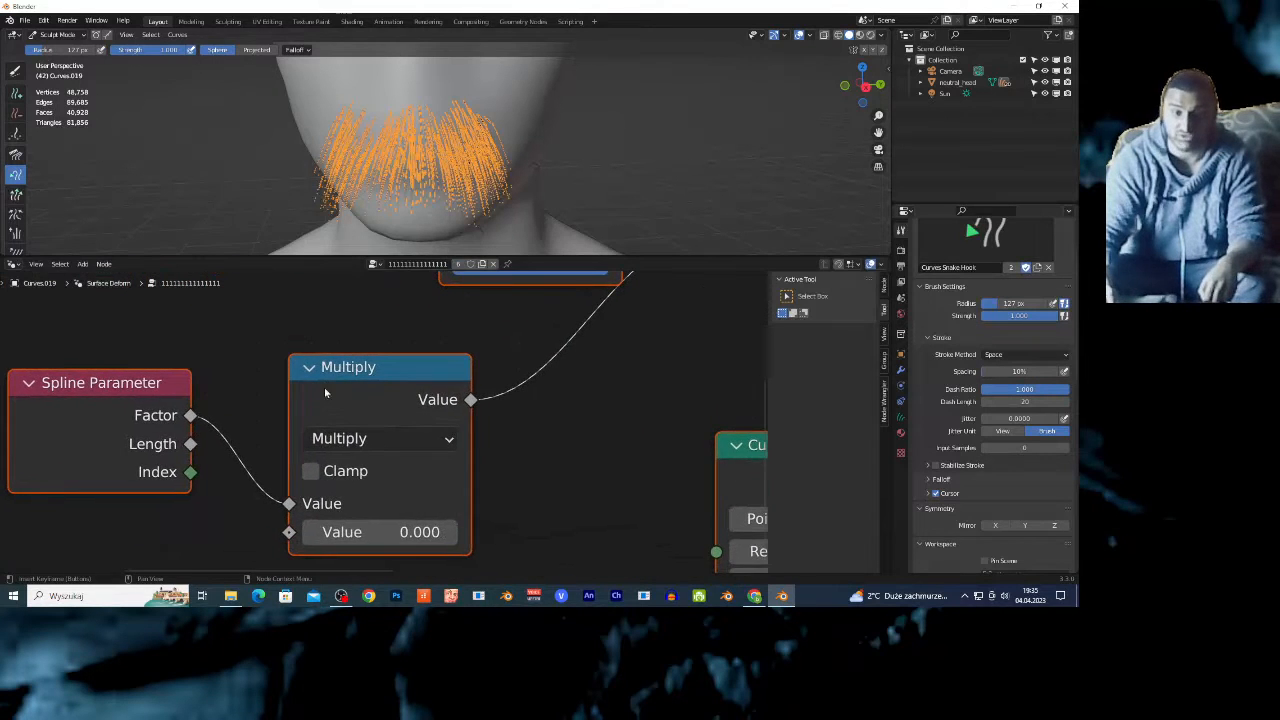
click(384, 532)
text(0)
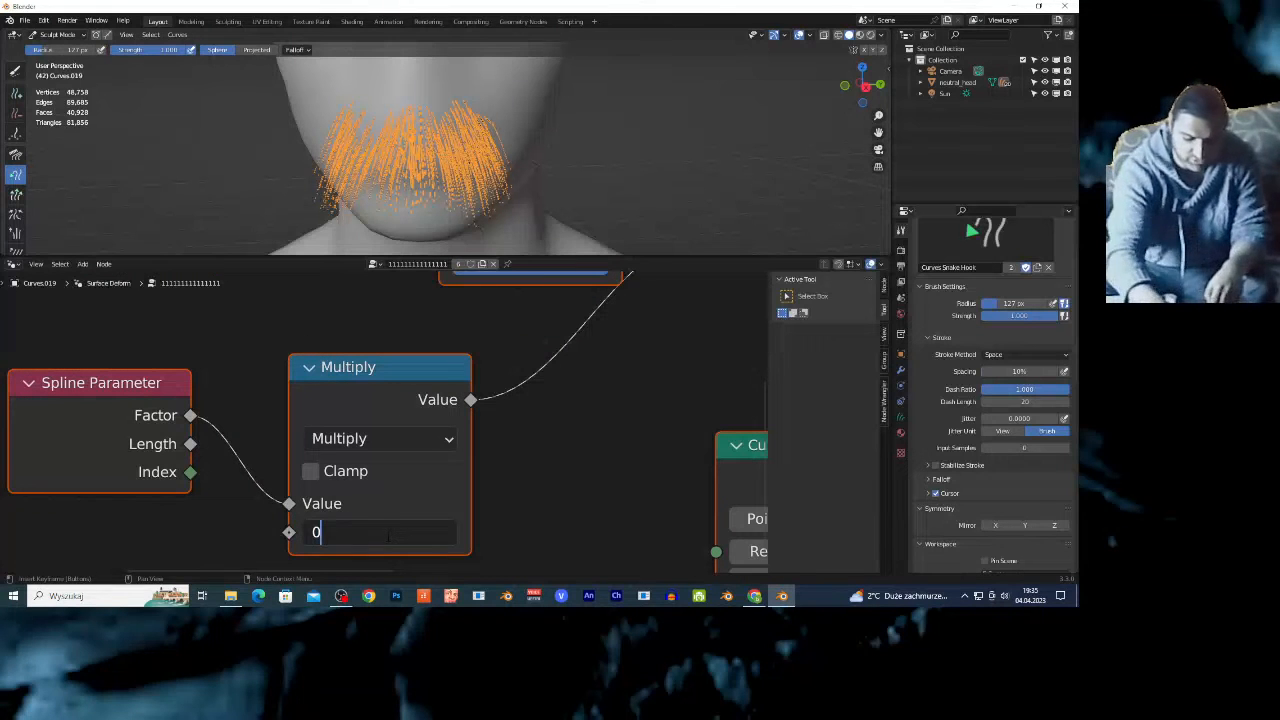
text(.001)
key(Return)
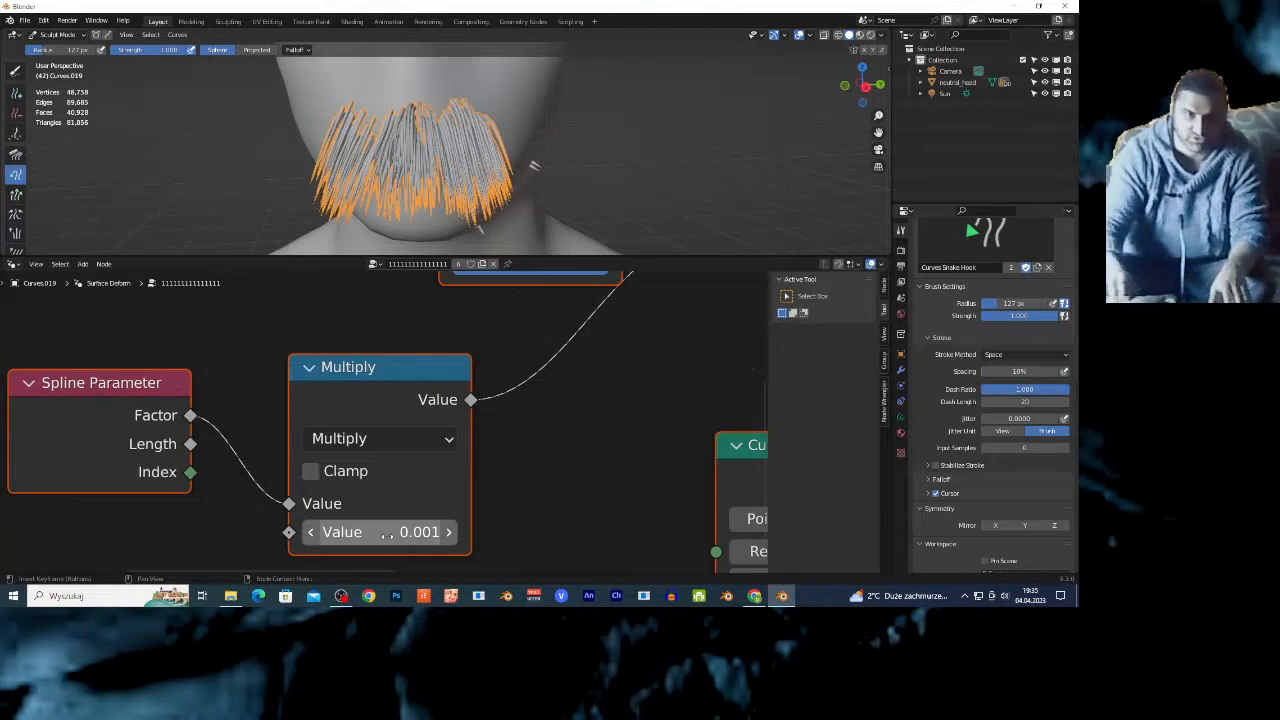
scroll(456, 140, up, 2)
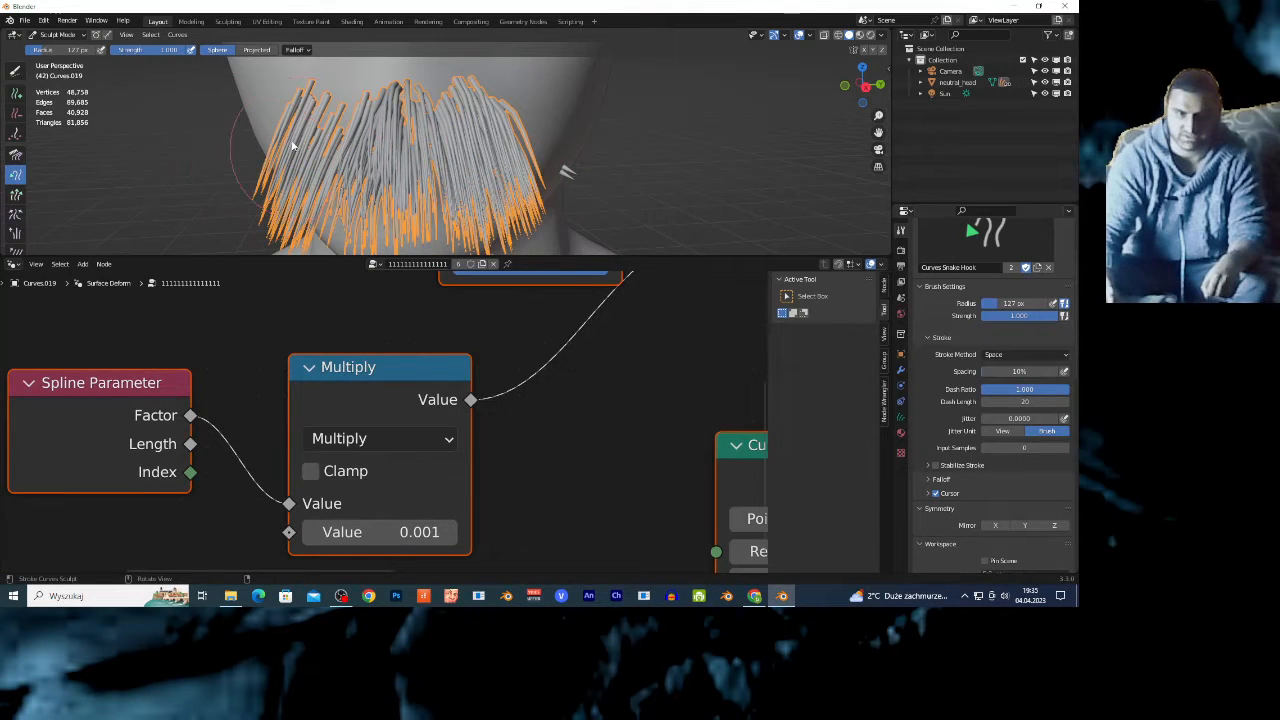
- Set the Multiply node's second value to 0.0001 to make the hair strands very thin
click(383, 532)
text(0.0001)
key(Return)
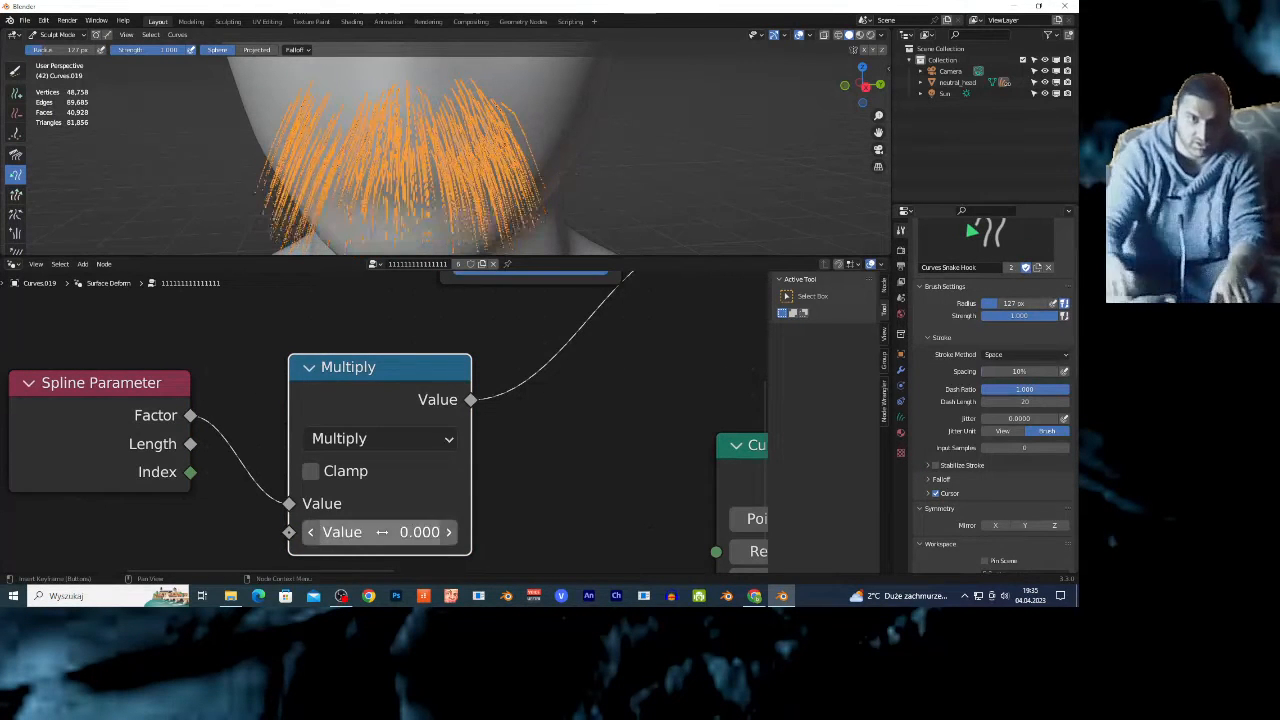
- Raise the Curve to Mesh node toward the level of Set Curve Radius and move the Curve Circle node up below them
scroll(595, 467, down, 3)
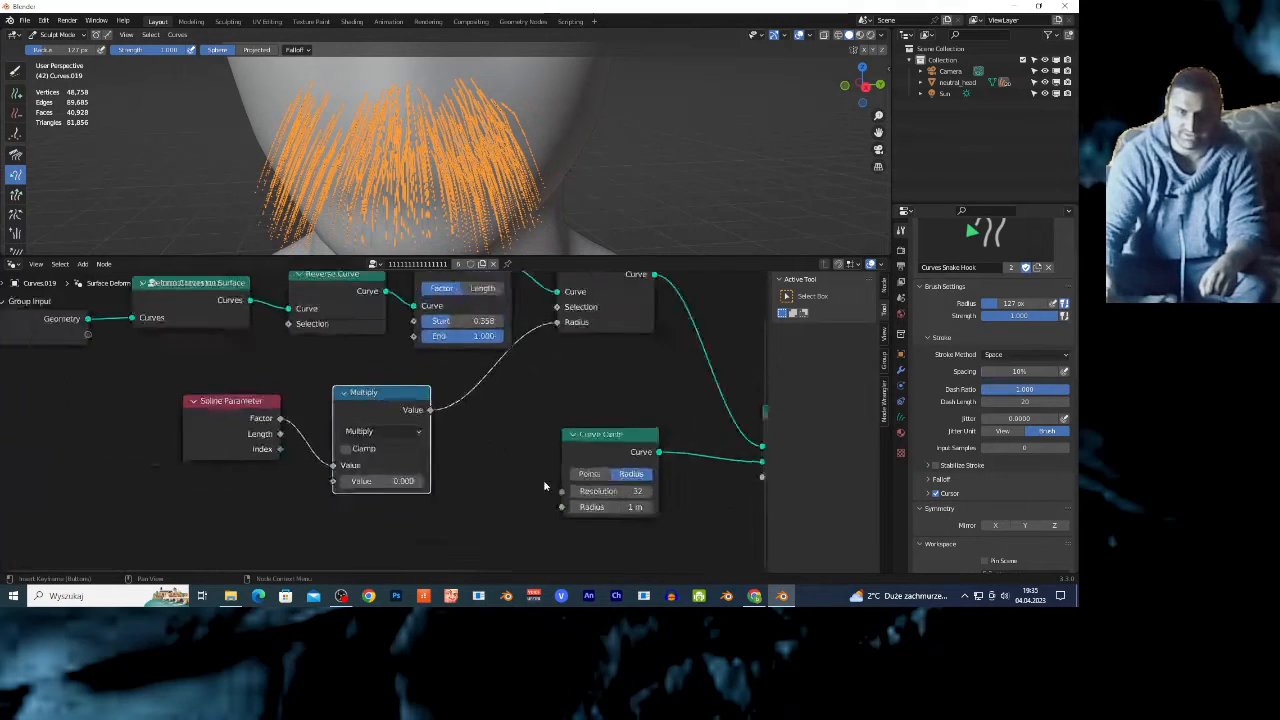
scroll(211, 436, up, 1)
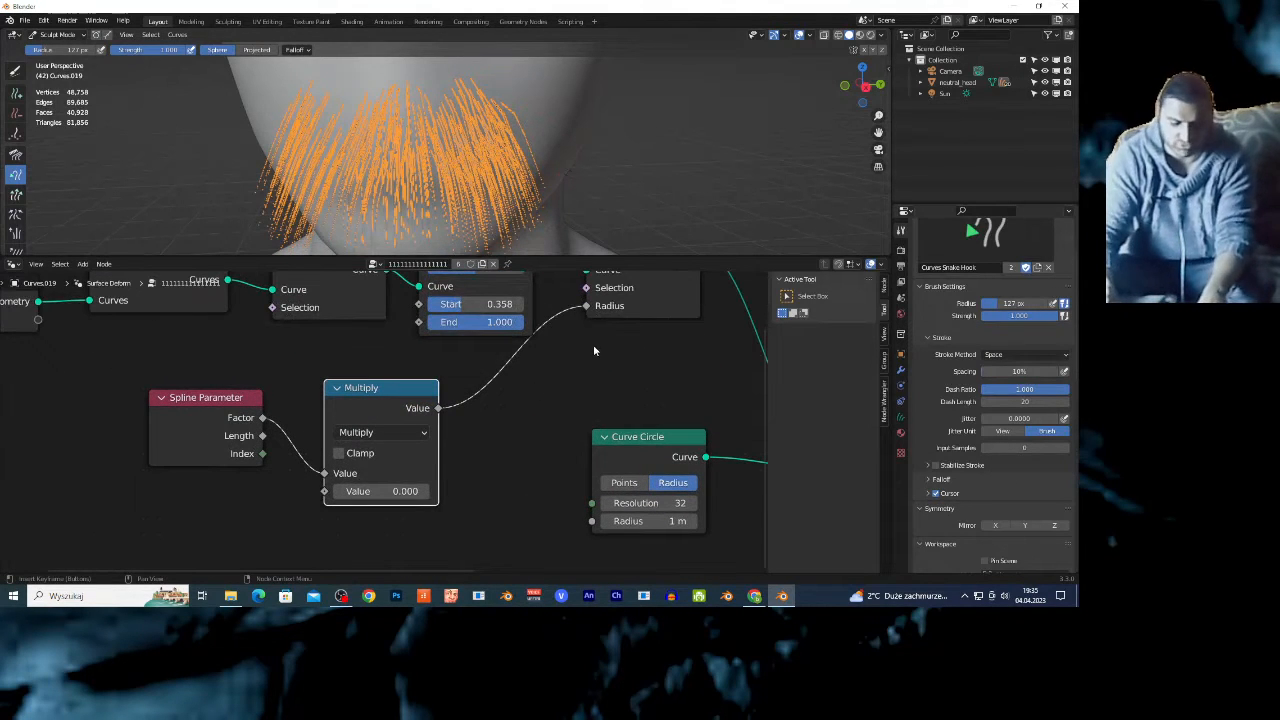
middle_drag(594, 349, 433, 447)
scroll(433, 447, up, 1)
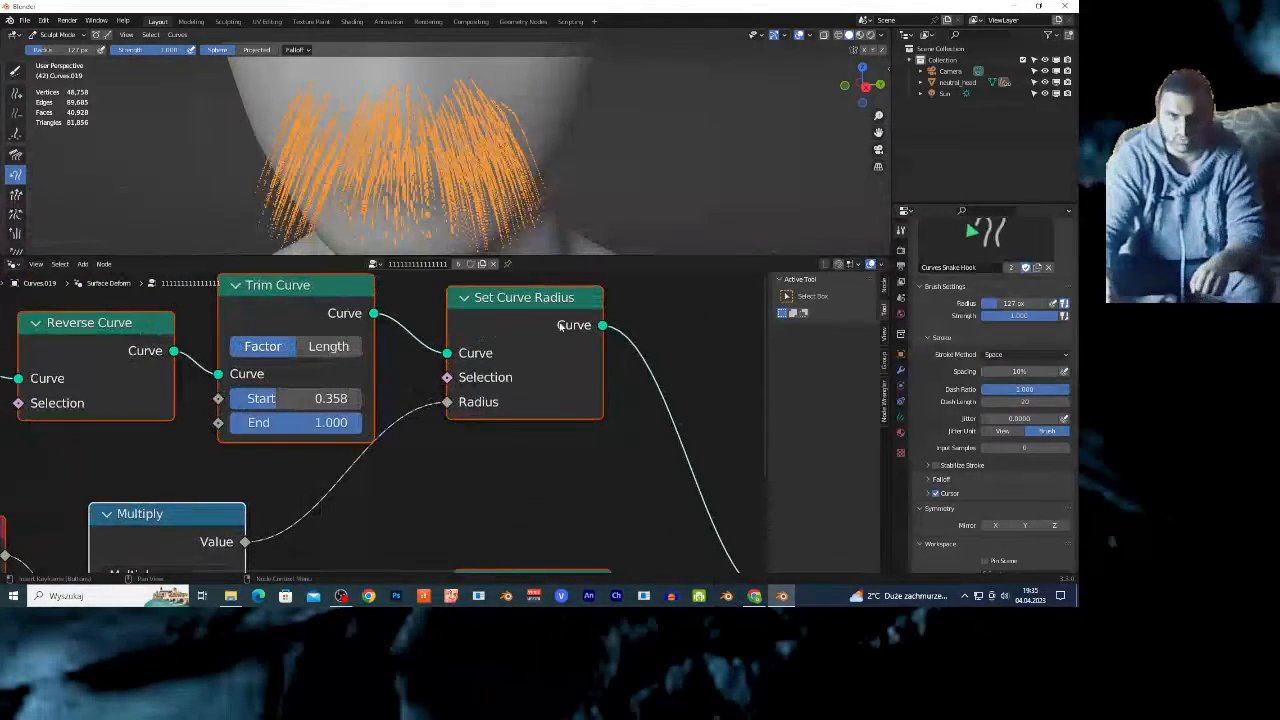
click(461, 408)
middle_drag(533, 448, 335, 373)
scroll(408, 477, down, 2)
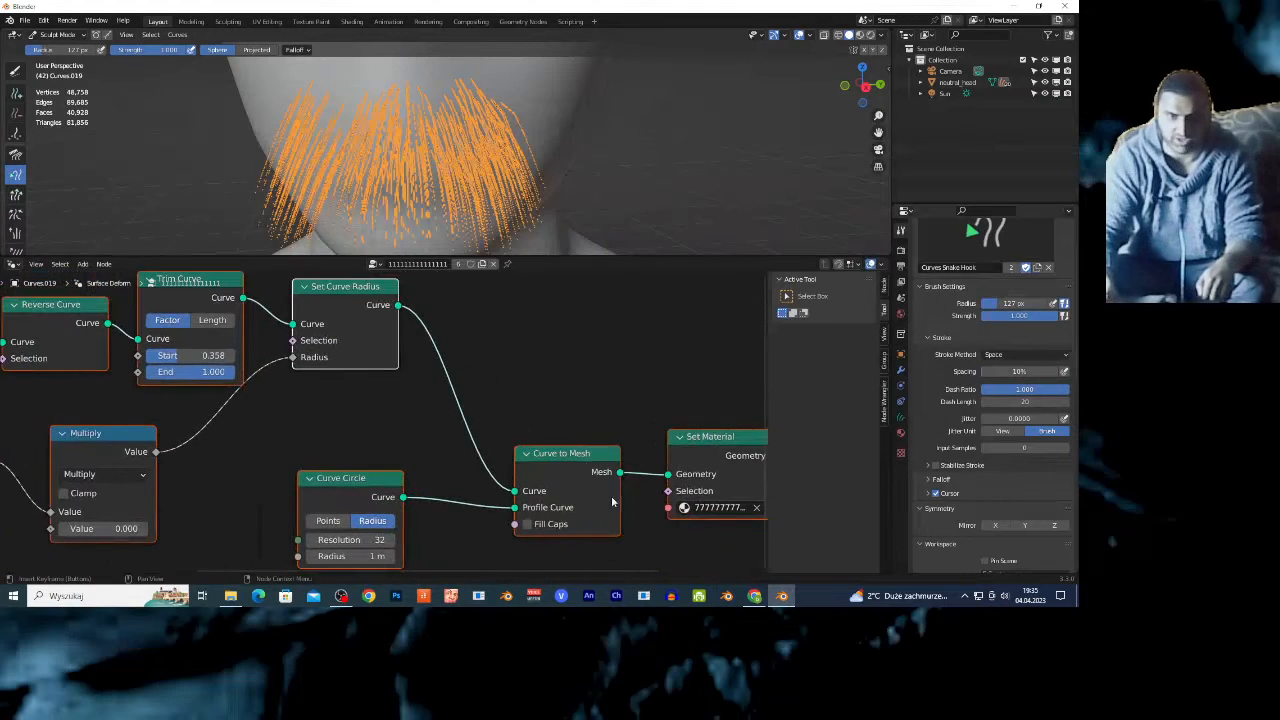
drag(590, 467, 582, 338)
scroll(600, 332, up, 2)
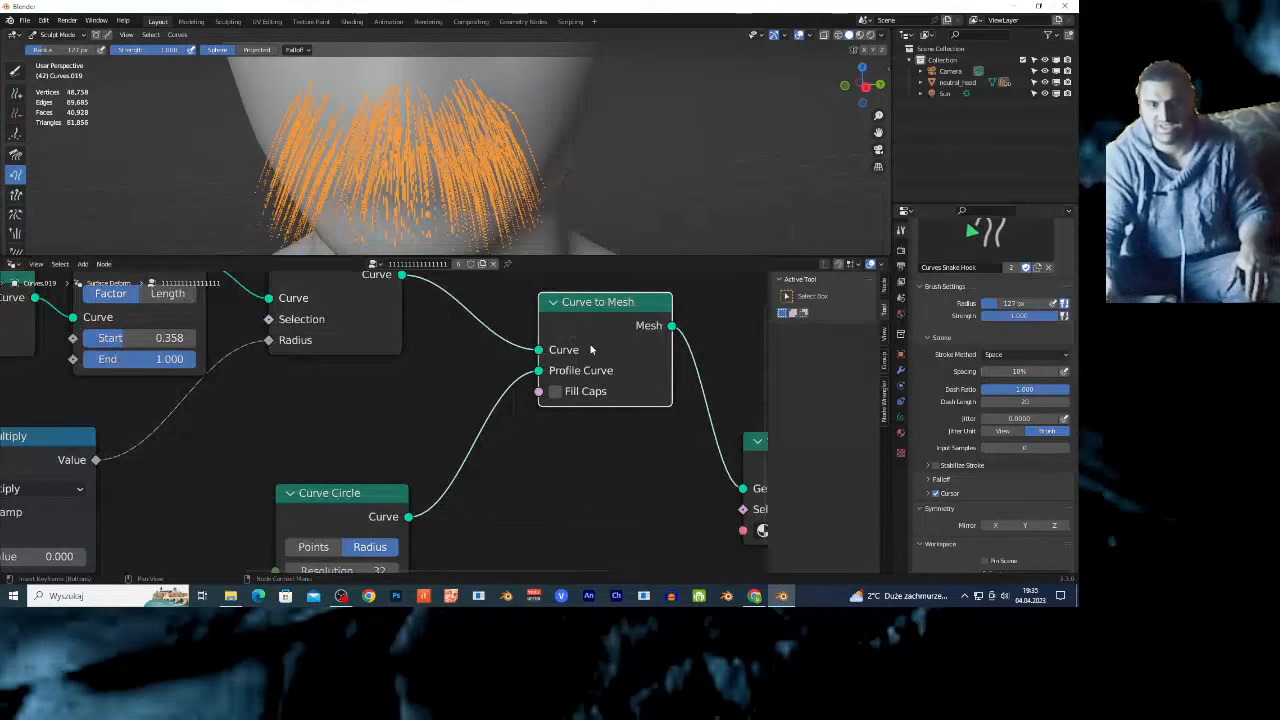
scroll(590, 349, up, 1)
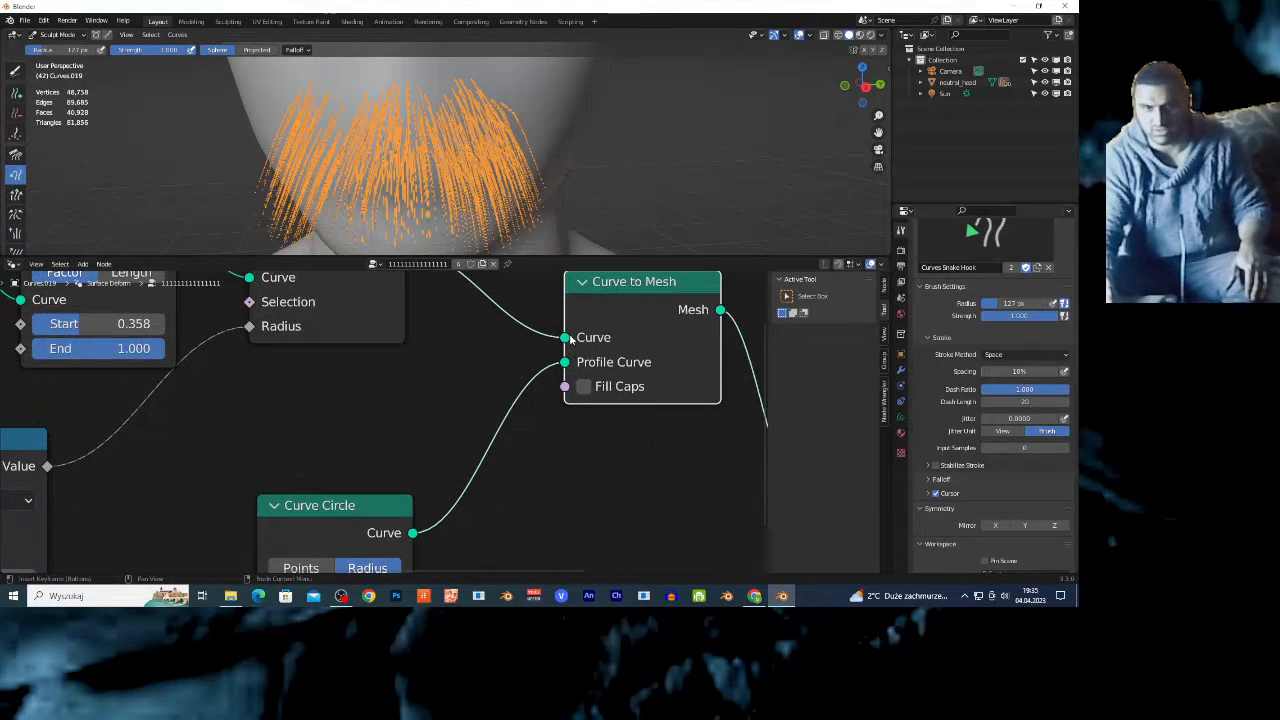
drag(341, 508, 316, 416)
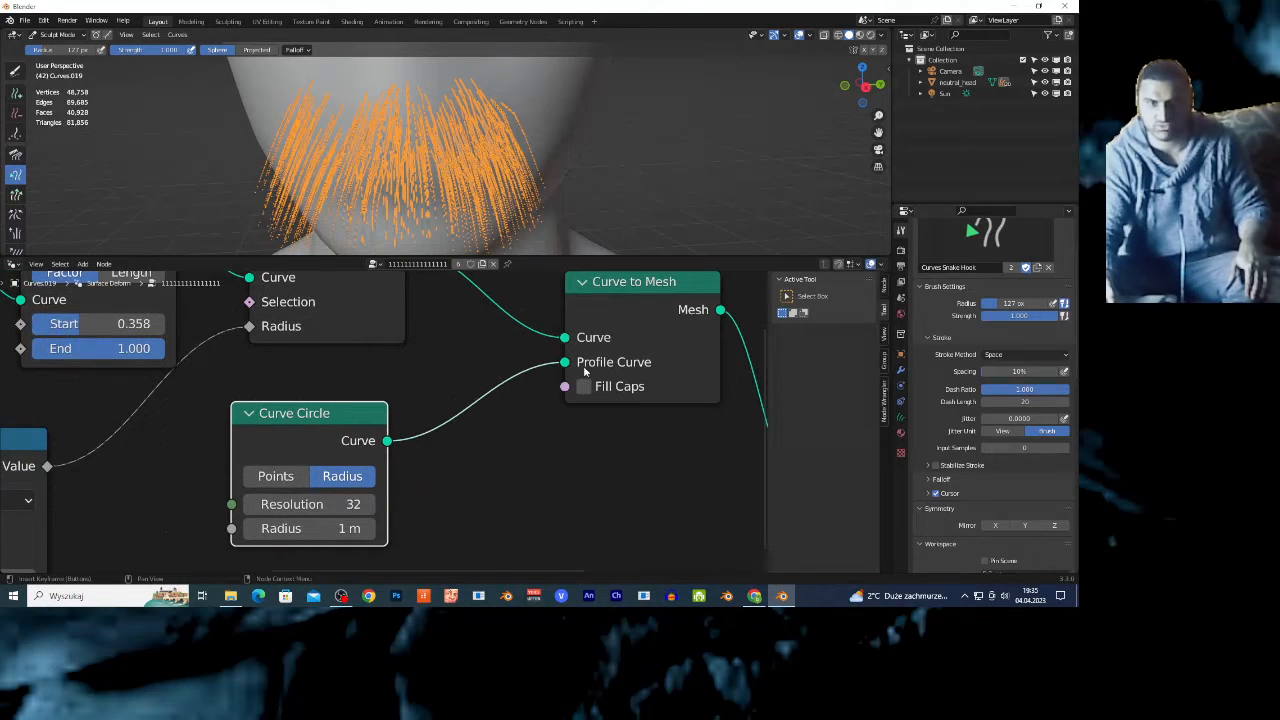
- Arrange the Curve to Mesh, Set Material and Group Output nodes in a spaced row at the end of the tree
middle_drag(585, 492, 361, 510)
drag(656, 500, 399, 352)
drag(111, 321, 89, 394)
click(575, 488)
drag(575, 488, 676, 373)
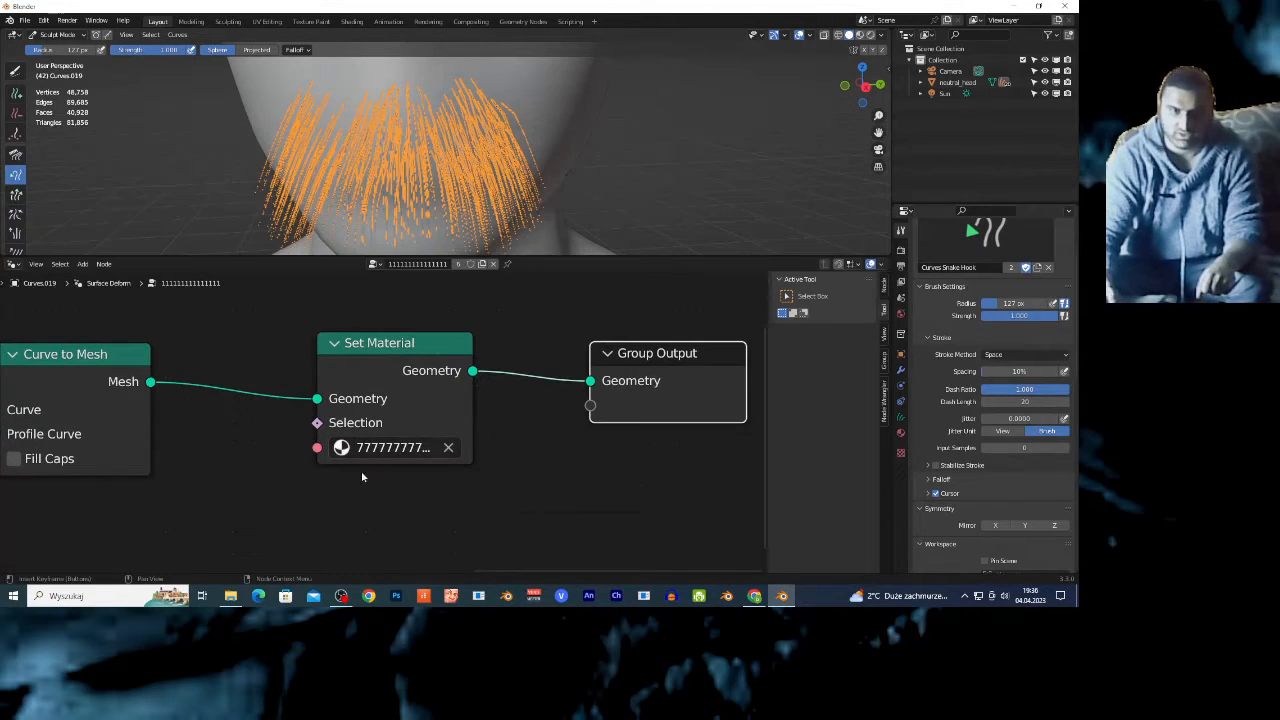
- Change the node area to the Shader Editor and create a new material for the moustache curves
click(337, 451)
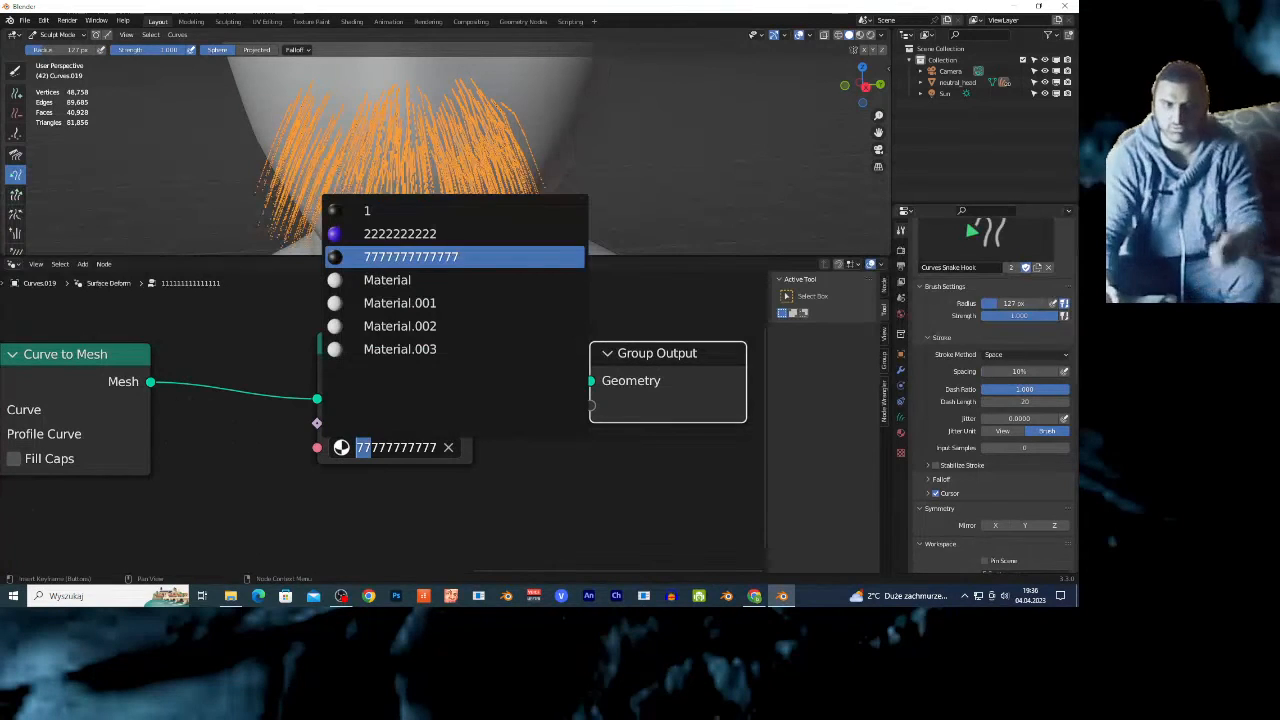
key(Return)
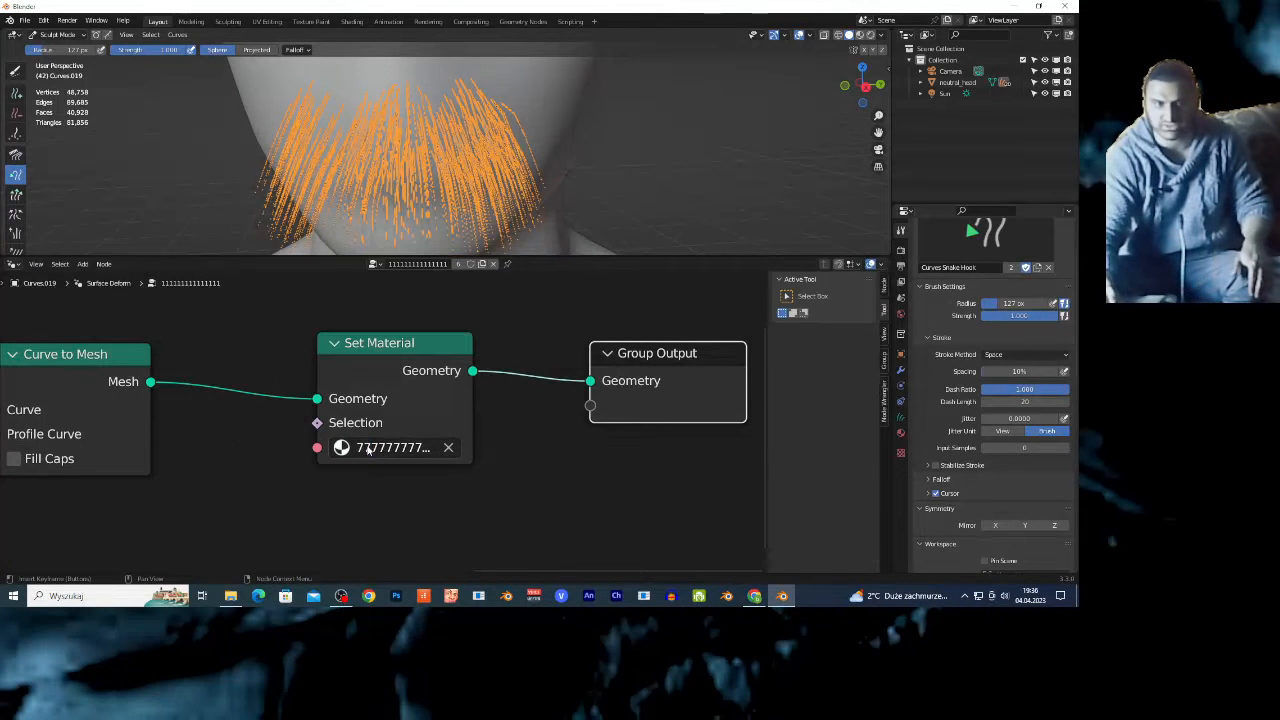
click(12, 264)
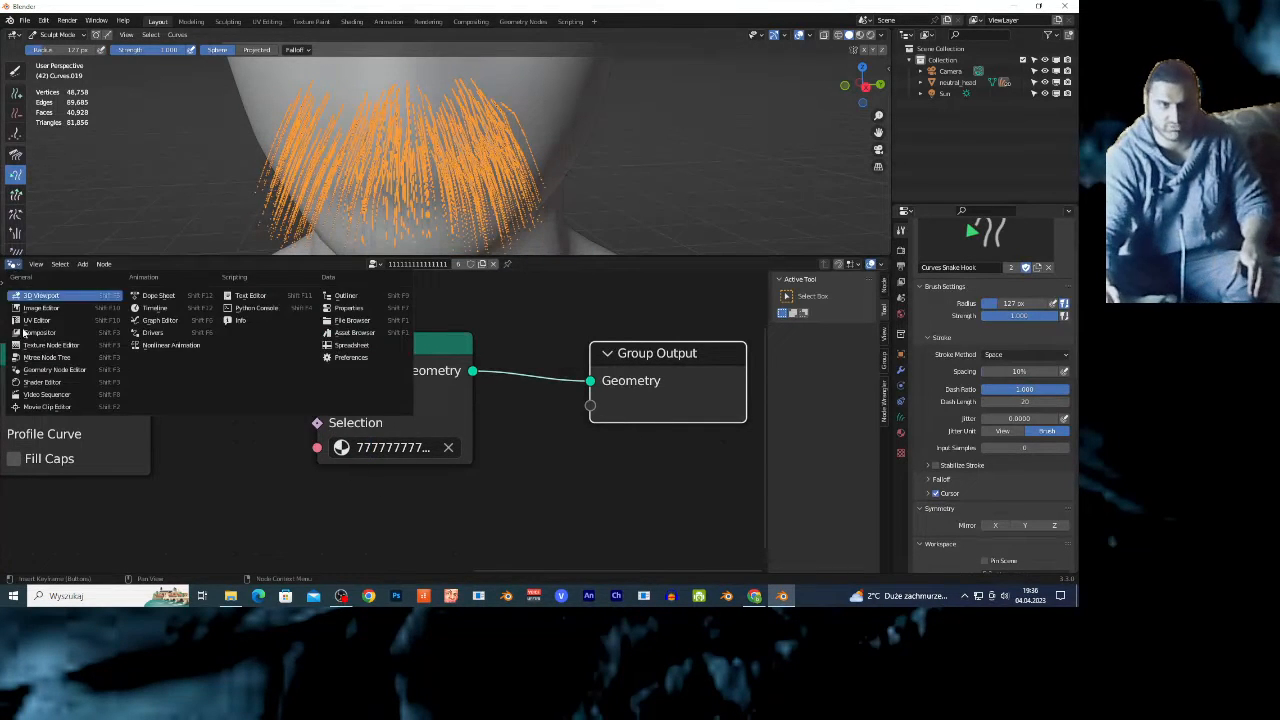
click(42, 382)
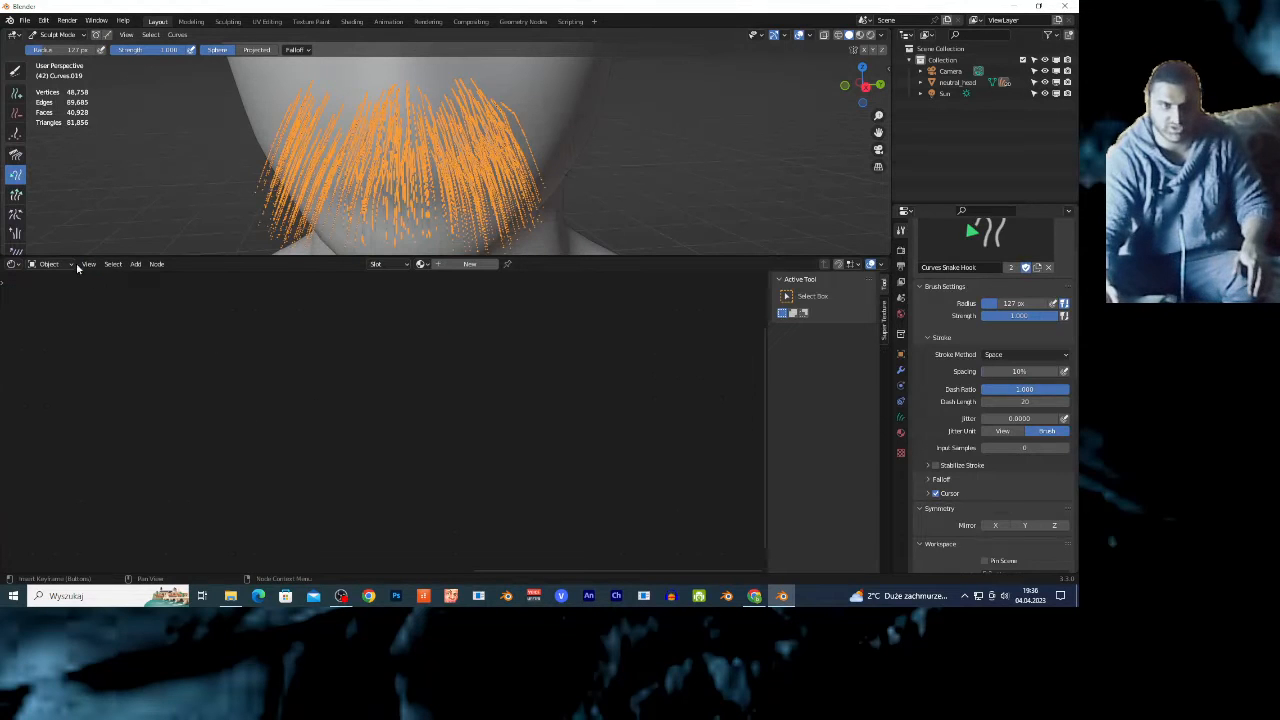
click(469, 264)
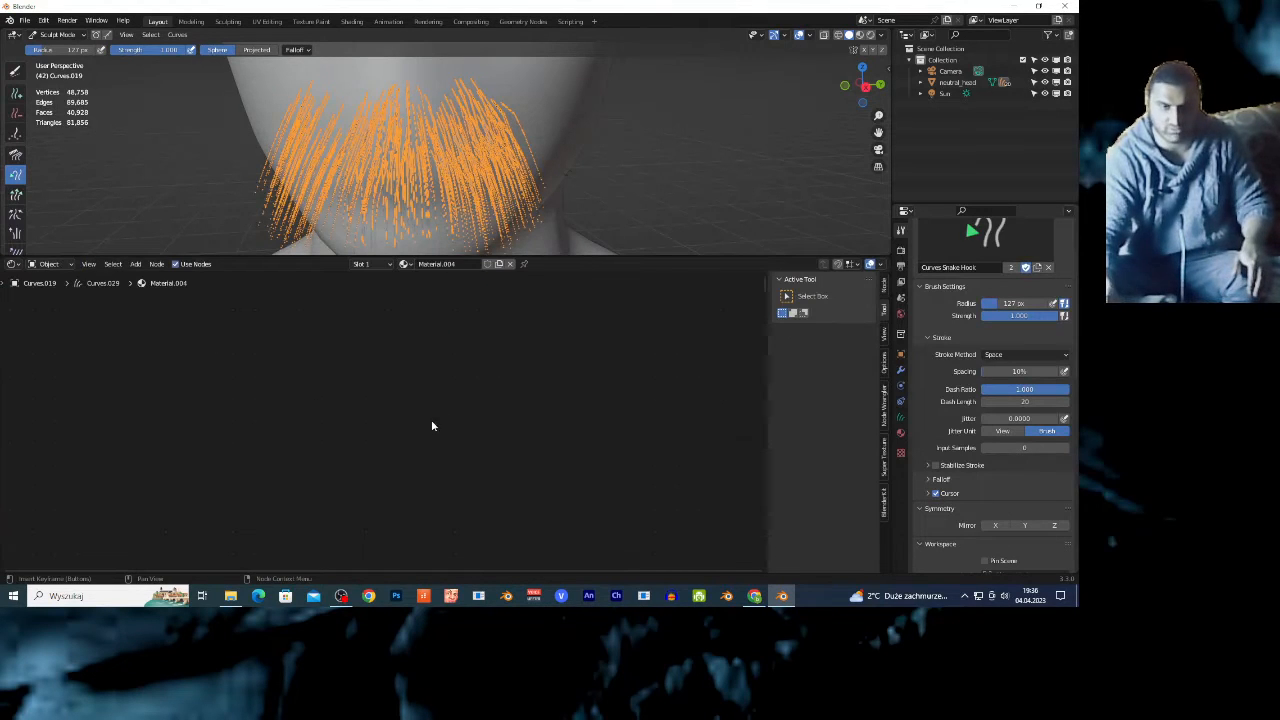
- Darken the Principled BSDF base color of the new material to near black with a brightness of 0.005
key(g)
click(516, 322)
scroll(382, 428, up, 2)
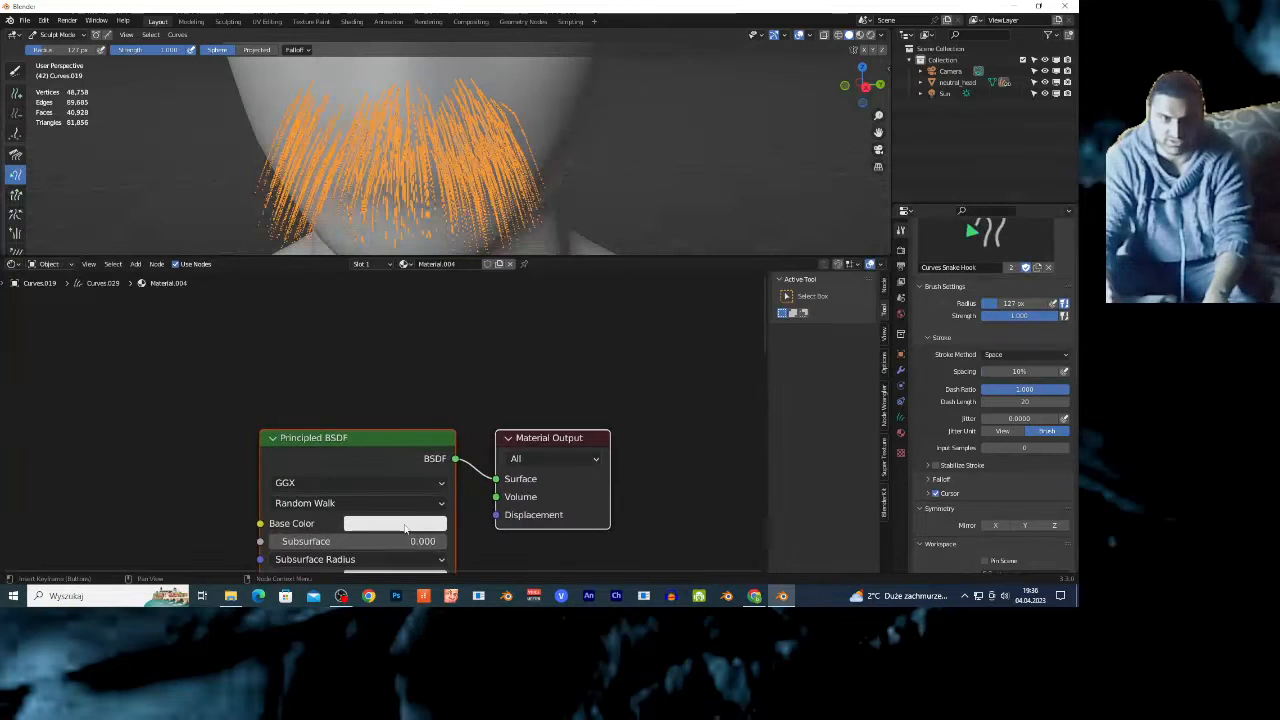
click(395, 523)
drag(479, 383, 483, 408)
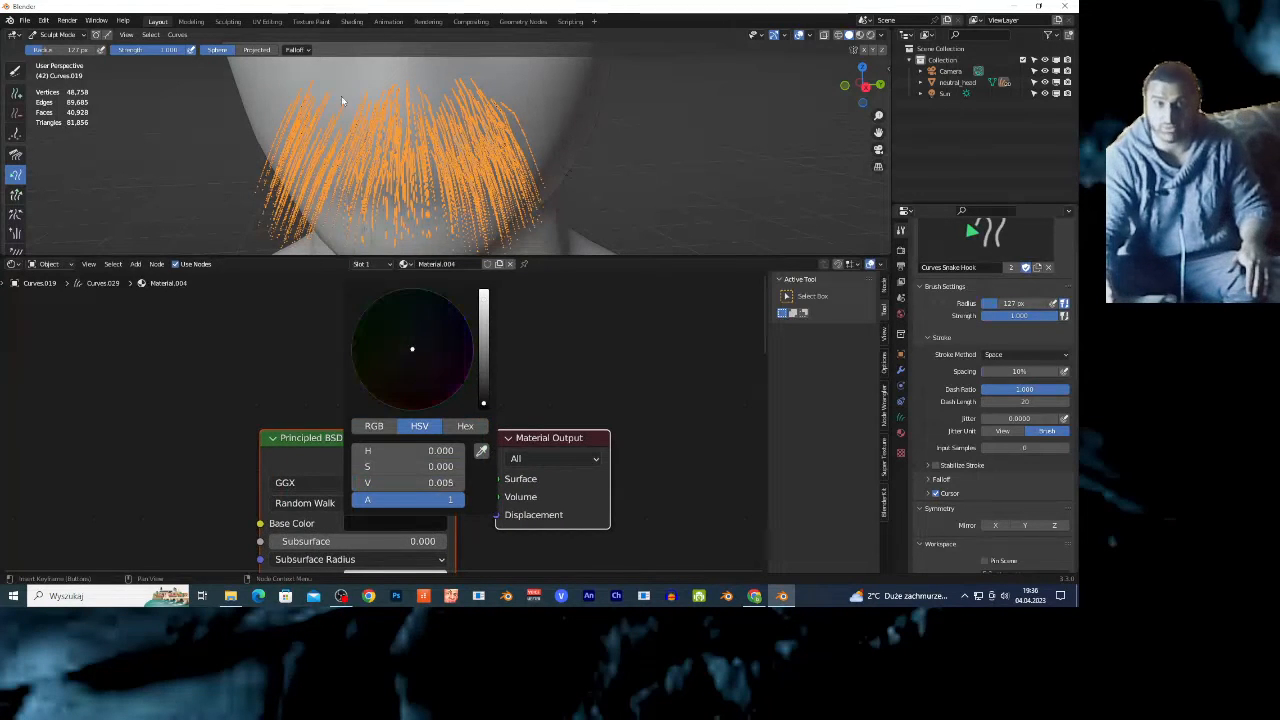
click(385, 527)
click(437, 263)
text(543)
key(Return)
click(11, 264)
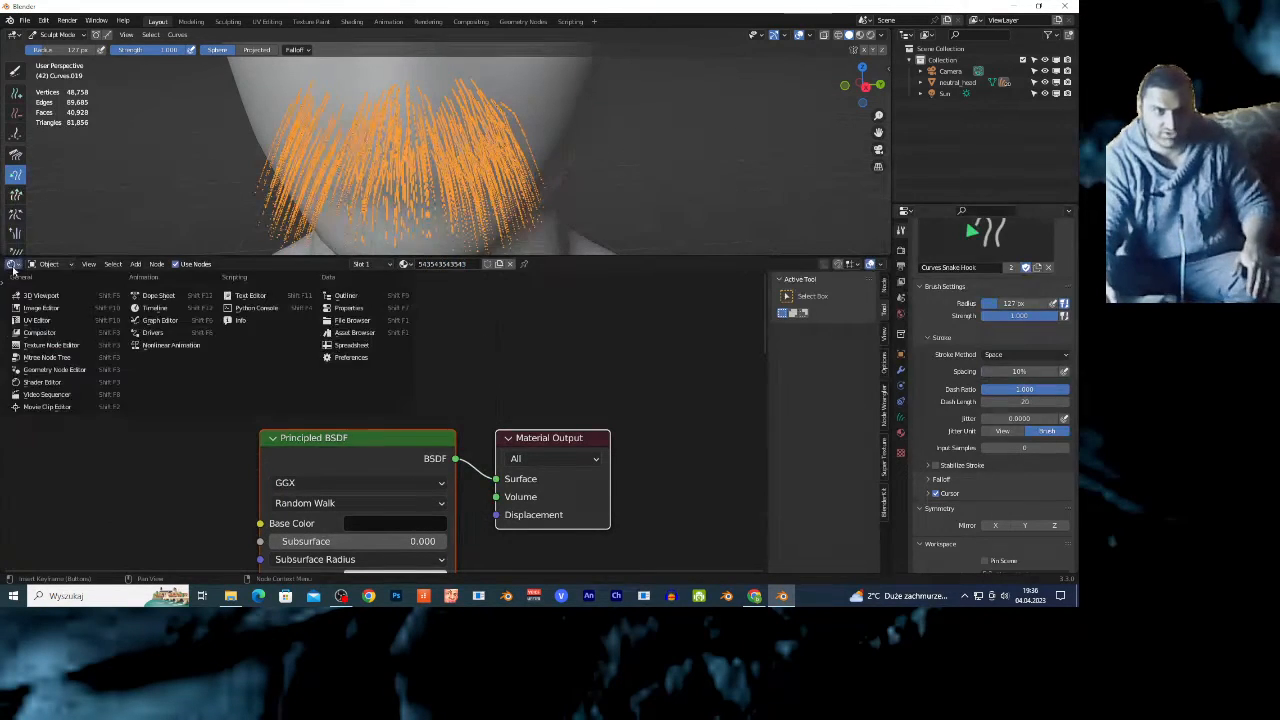
click(60, 366)
scroll(407, 504, up, 2)
click(390, 449)
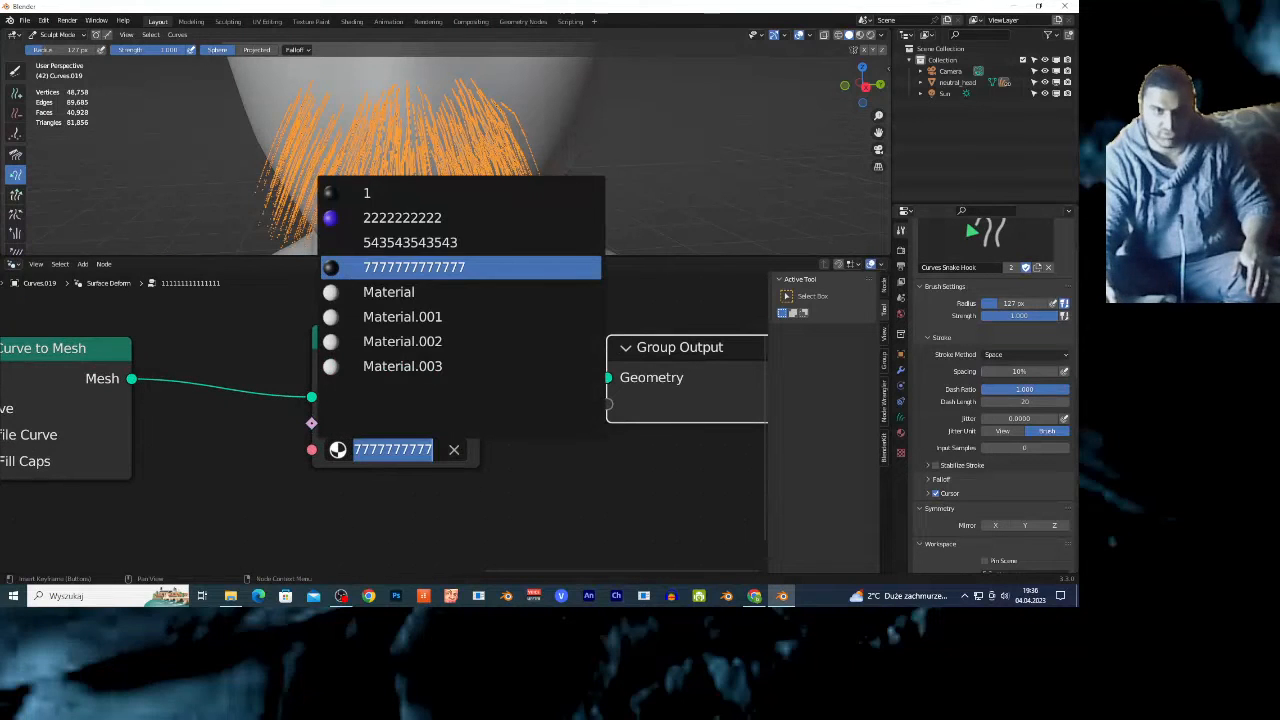
click(382, 243)
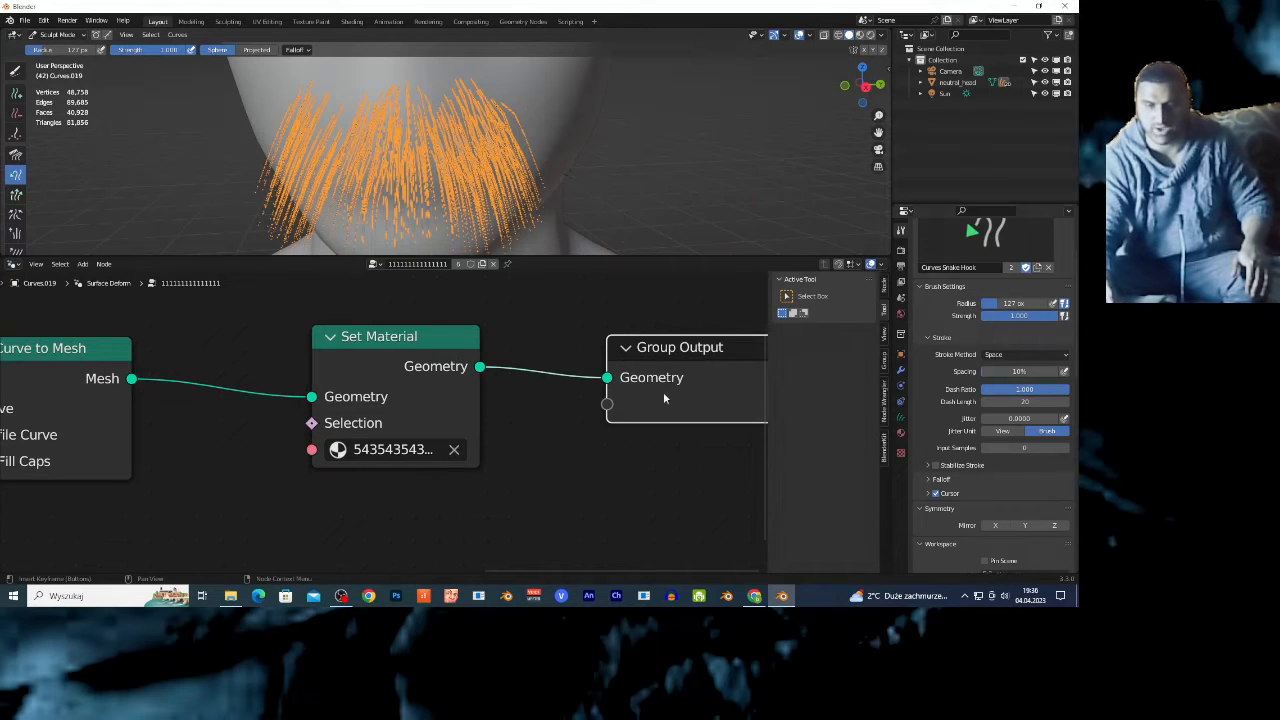
- Bring the complete node tree and the whole head into view and switch the 3D viewport to rendered shading
scroll(611, 444, down, 6)
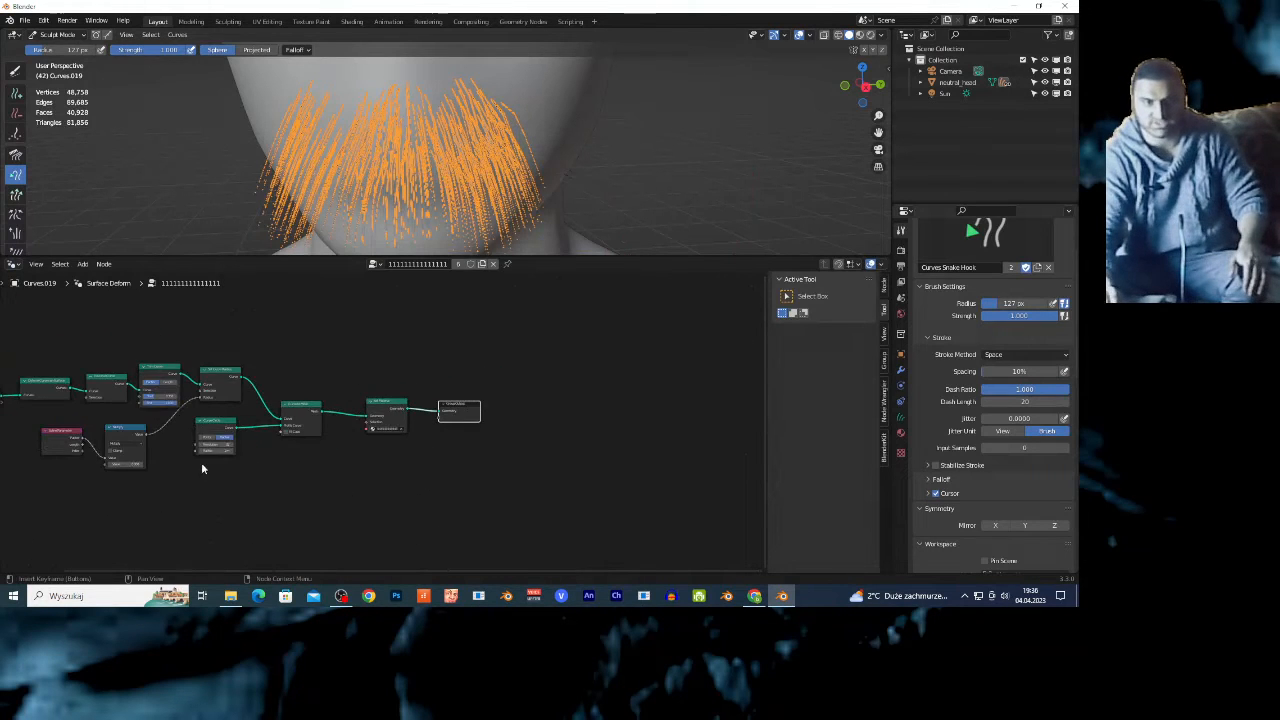
scroll(254, 490, down, 2)
scroll(344, 507, up, 3)
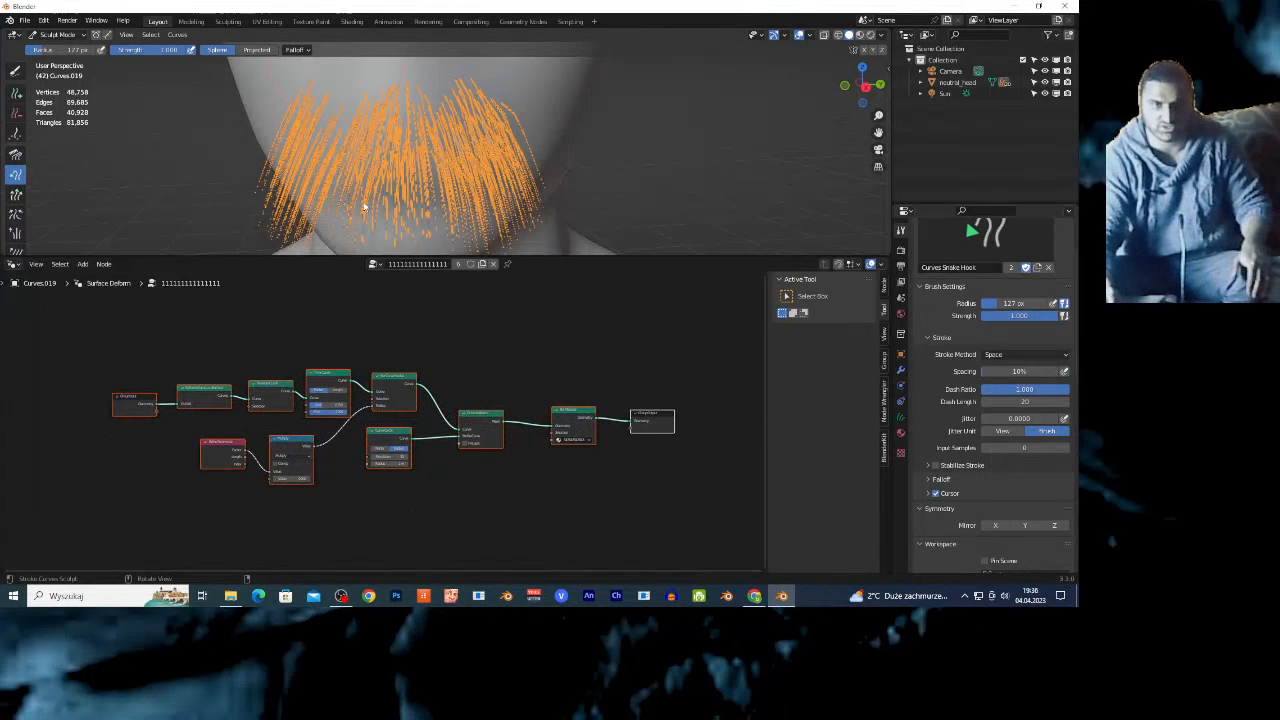
scroll(314, 230, down, 6)
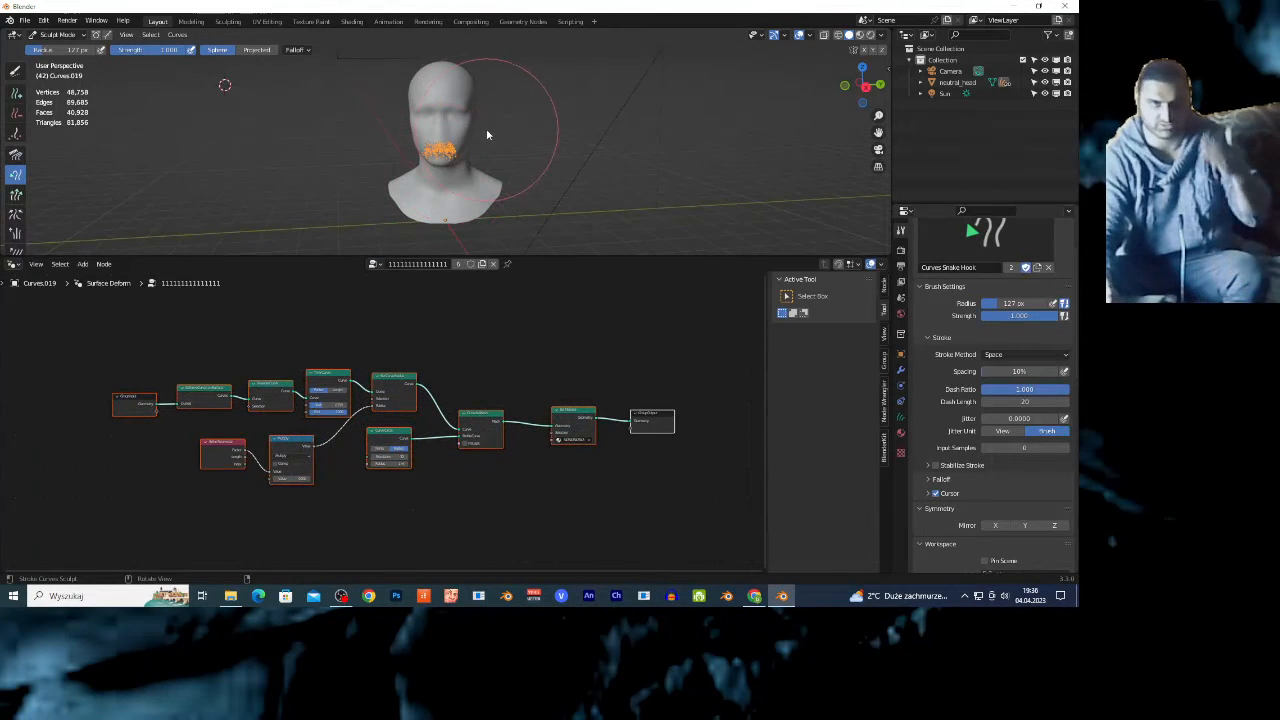
click(870, 35)
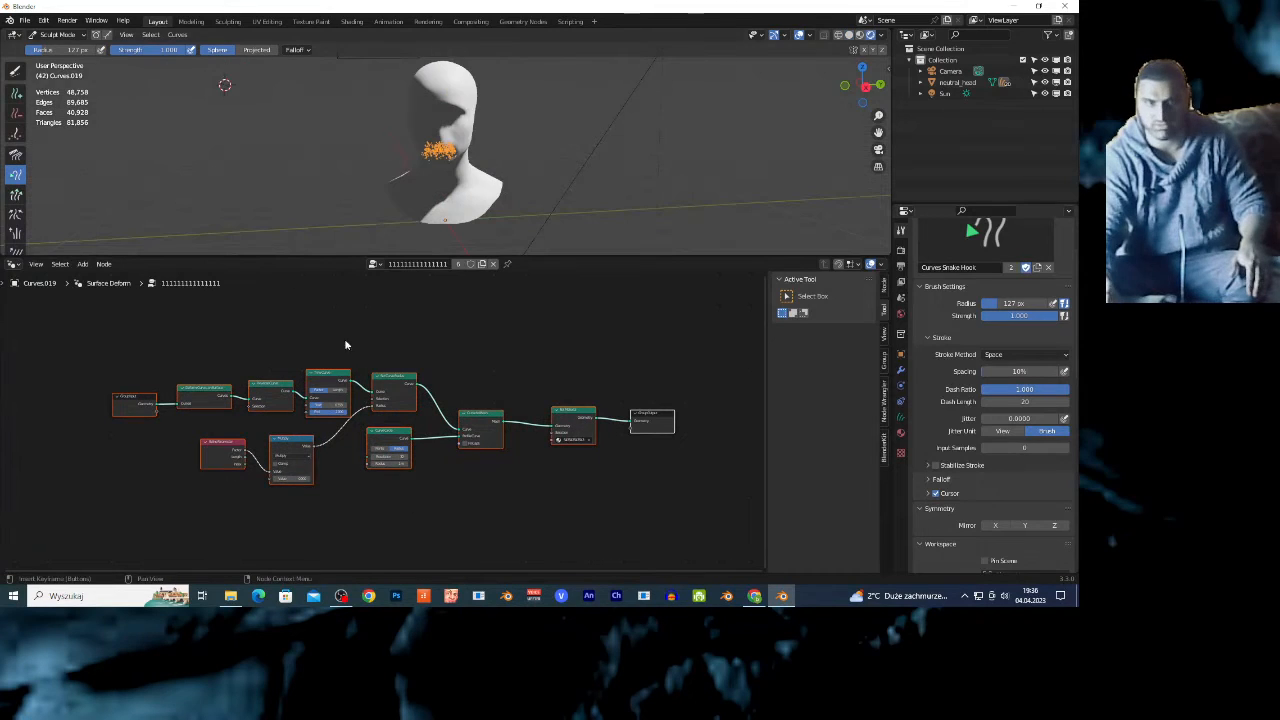
- Switch the hair curves from Sculpt Mode to Object Mode and deselect everything
key(Home)
click(57, 34)
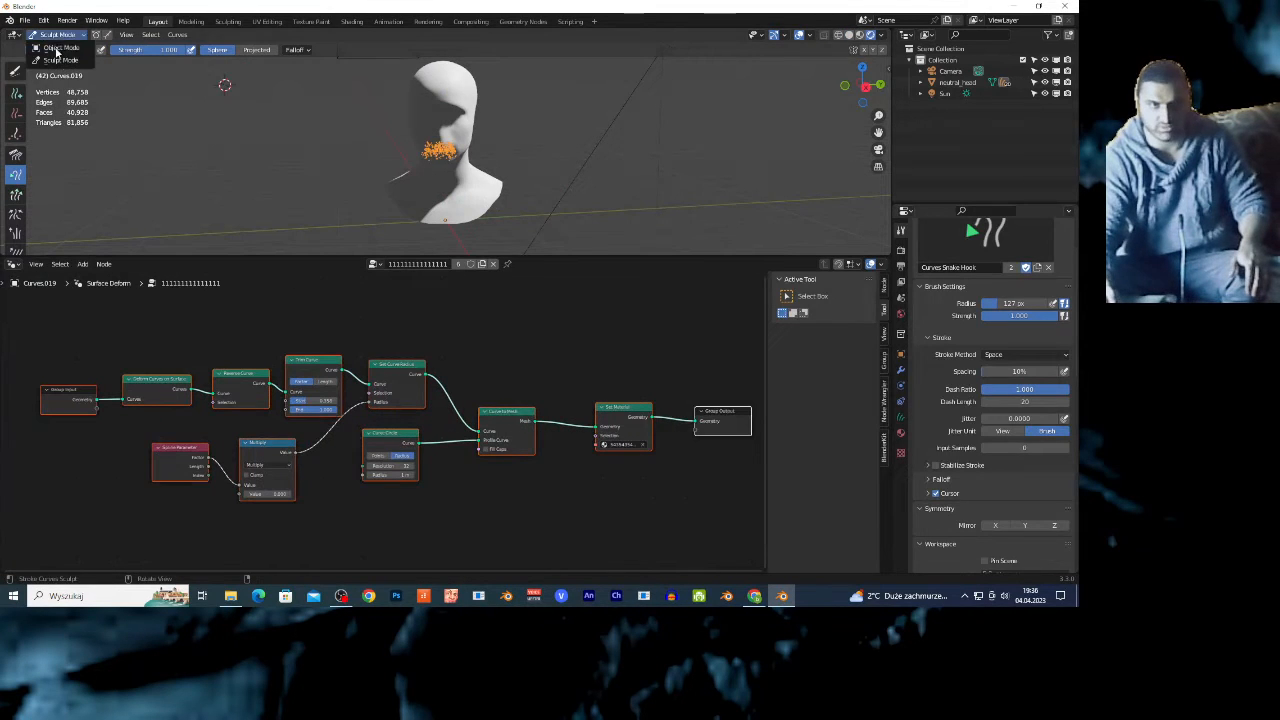
click(55, 50)
scroll(638, 106, up, 2)
click(582, 172)
scroll(578, 174, up, 3)
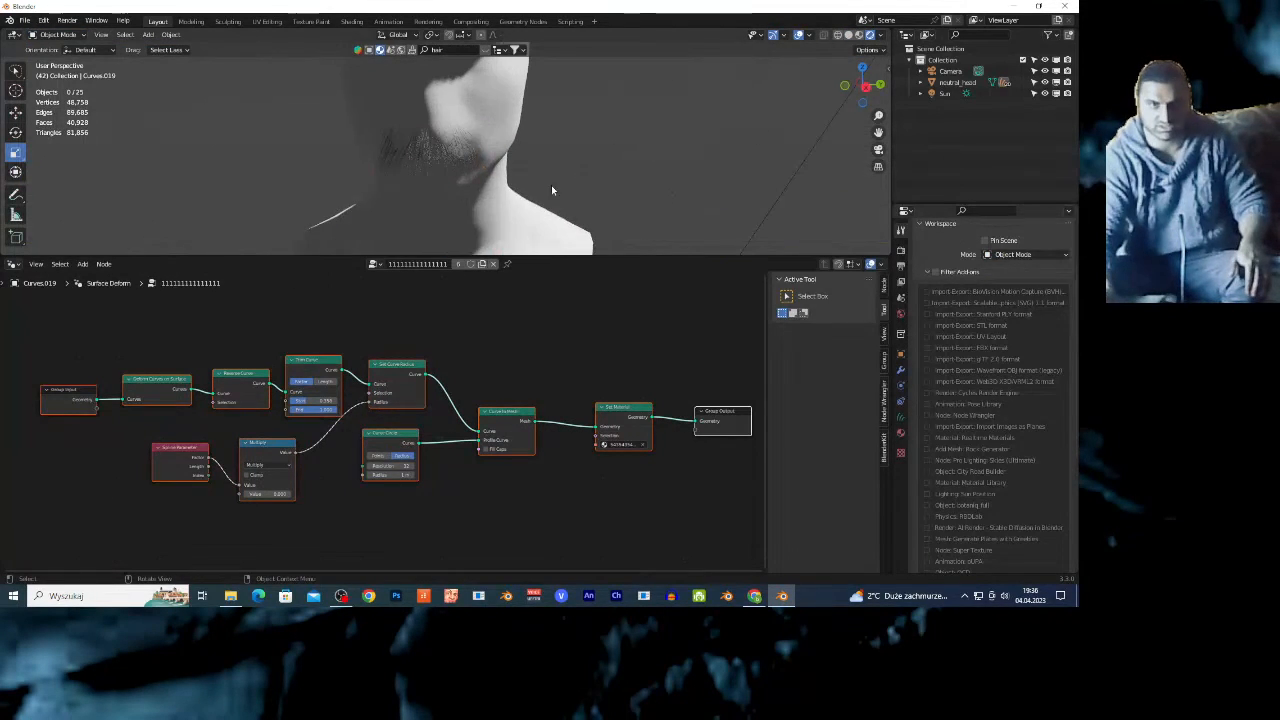
- Set the Trim Curve node's Start factor to 0.033 and check the moustache strands on the head
scroll(243, 522, up, 10)
mouse_move(228, 375)
mouse_down()
mouse_move(265, 376)
mouse_move(205, 376)
mouse_up()
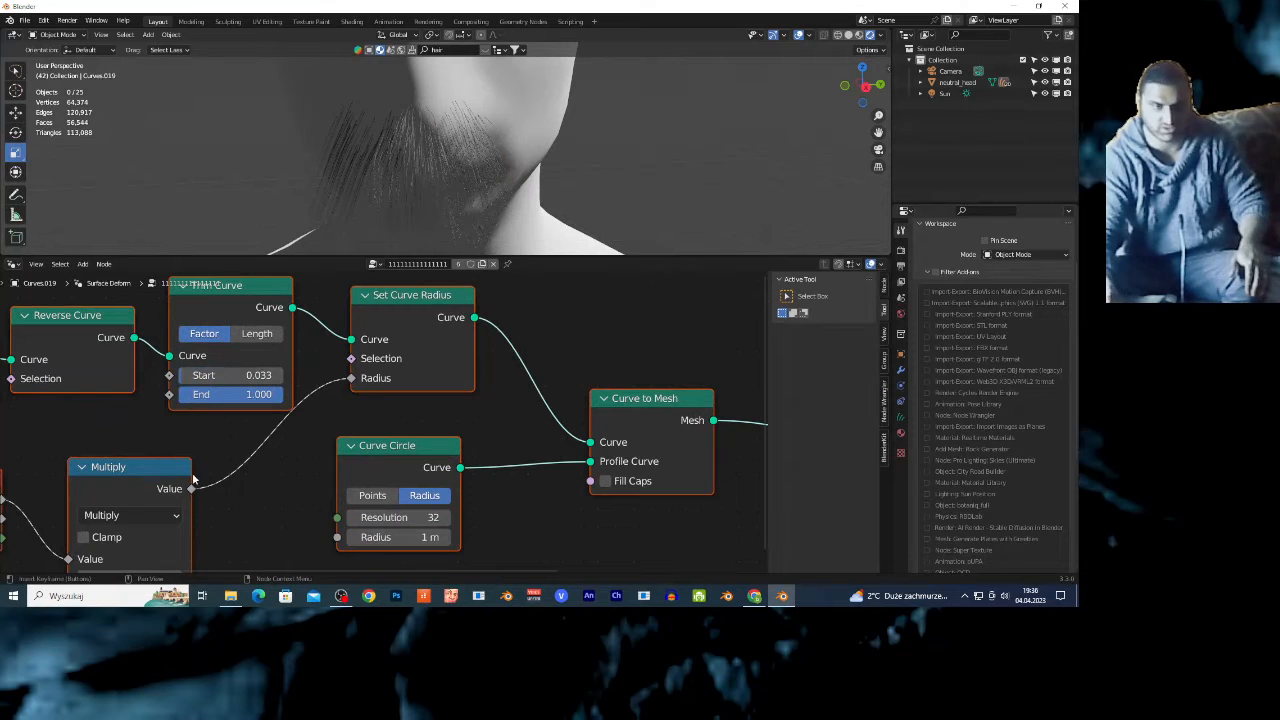
scroll(198, 482, down, 2)
scroll(186, 543, up, 2)
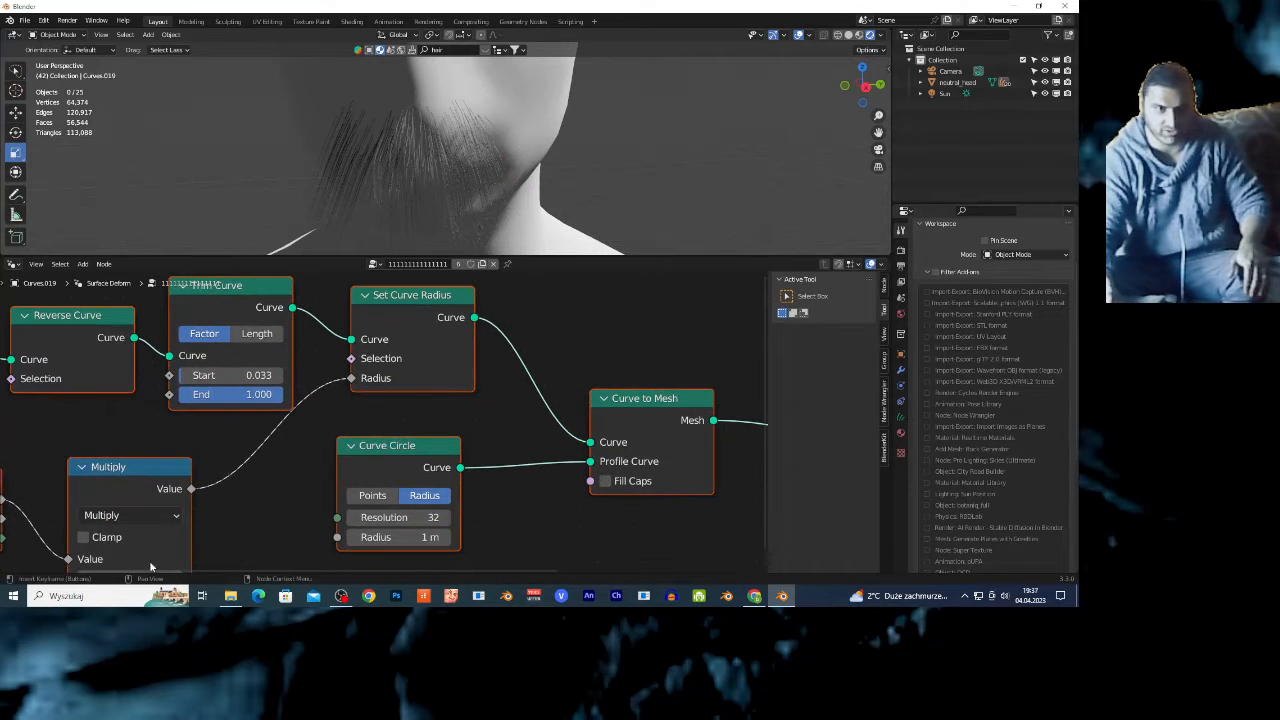
middle_drag(120, 487, 427, 467)
scroll(475, 196, down, 5)
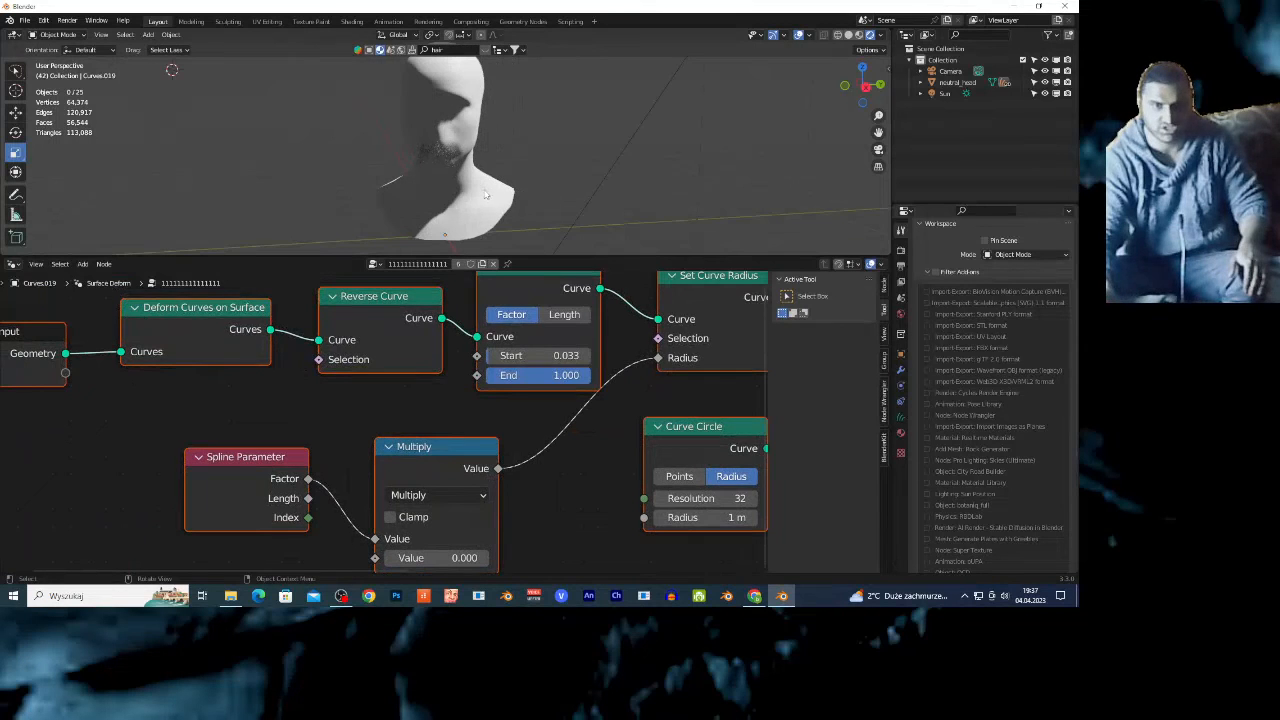
scroll(484, 391, down, 2)
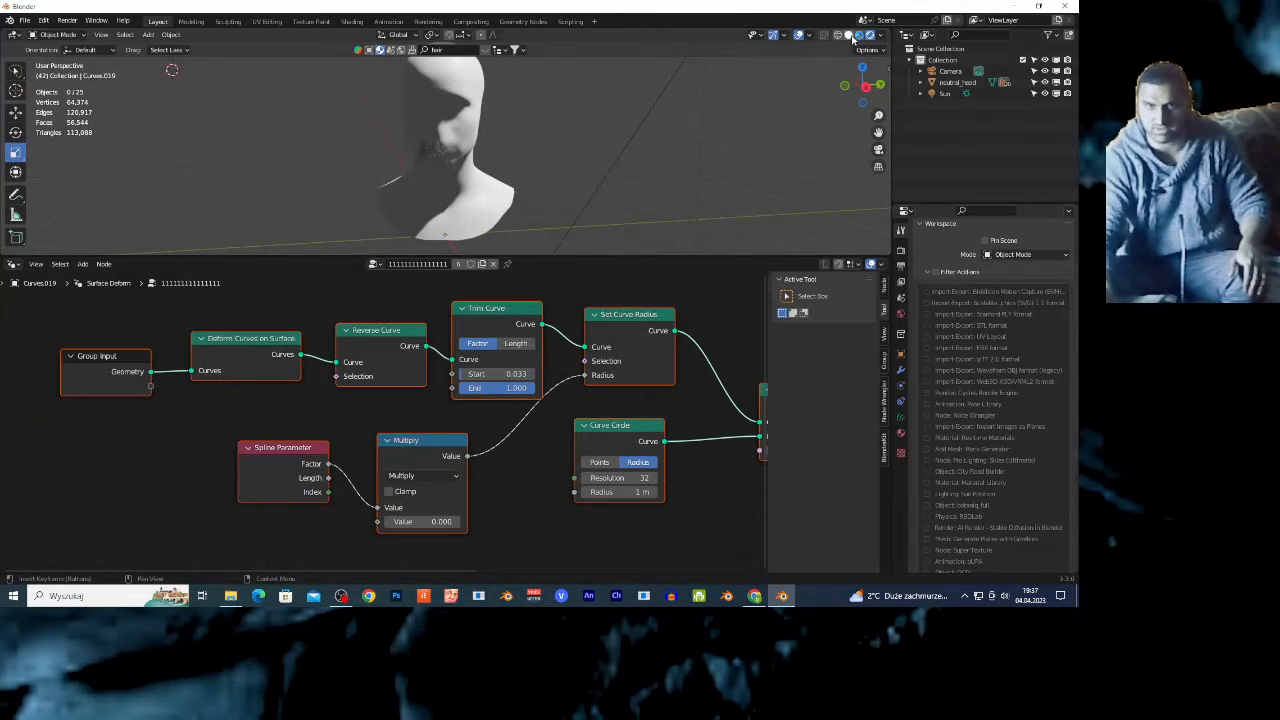
- Switch the 3D viewport to solid shading and bring the start of the node tree into close view
click(849, 36)
middle_drag(333, 491, 471, 518)
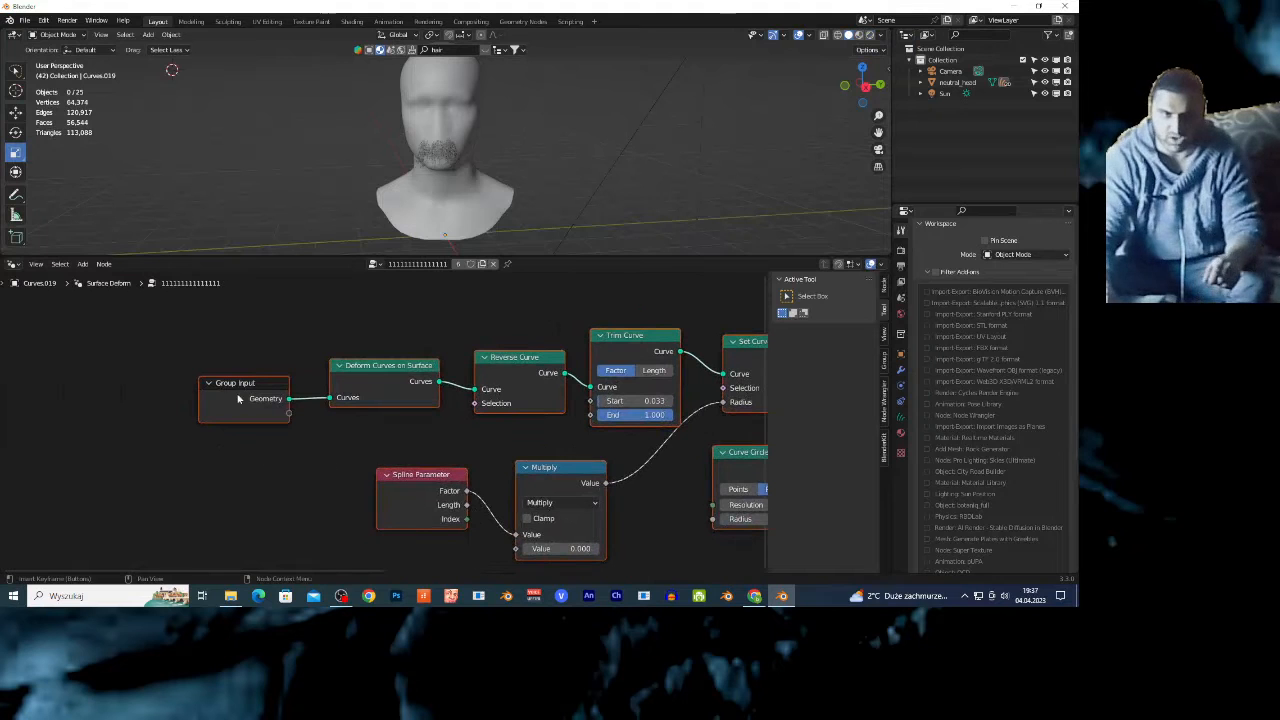
scroll(390, 440, up, 3)
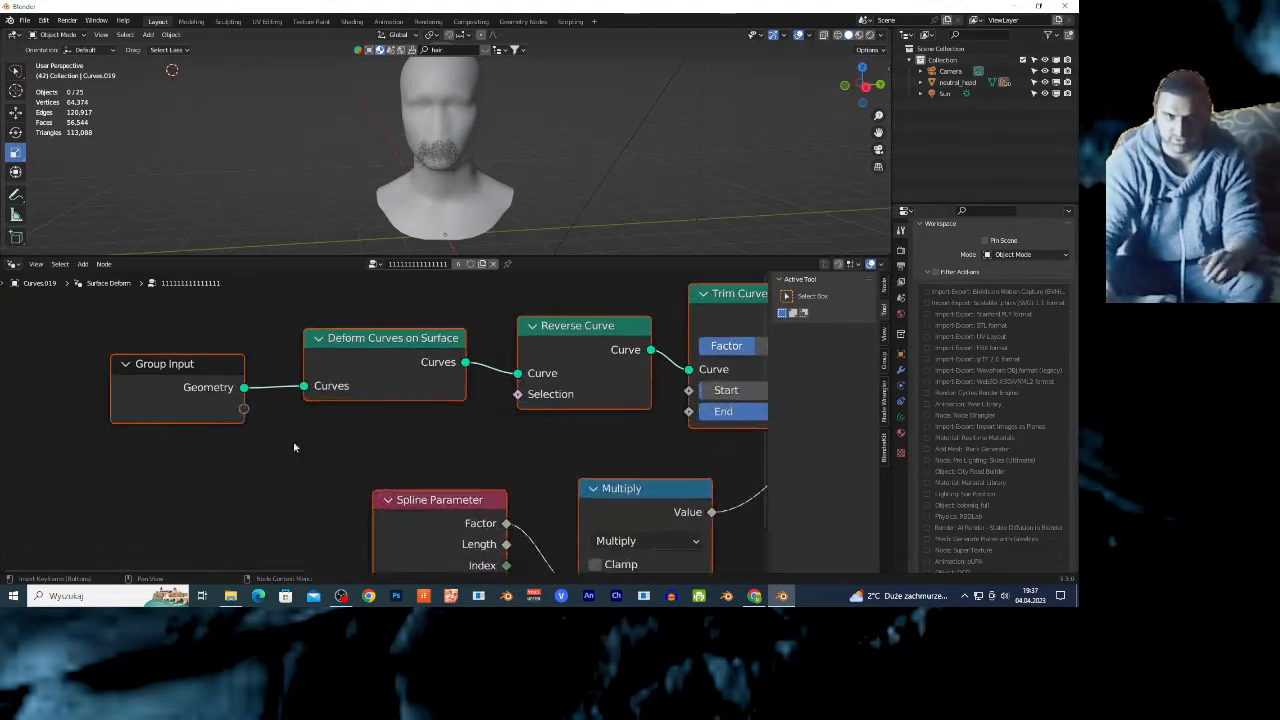
middle_drag(384, 338, 250, 370)
- Move the Reverse Curve and Trim Curve nodes slightly closer to the Deform Curves on Surface node
click(293, 342)
click(506, 349)
mouse_move(506, 349)
mouse_down()
mouse_move(455, 361)
mouse_move(492, 353)
mouse_up()
scroll(590, 364, down, 4)
drag(612, 336, 598, 331)
scroll(660, 410, down, 3)
- Set the Trim Curve node's Start factor to 0.758
drag(583, 412, 614, 412)
scroll(684, 415, up, 4)
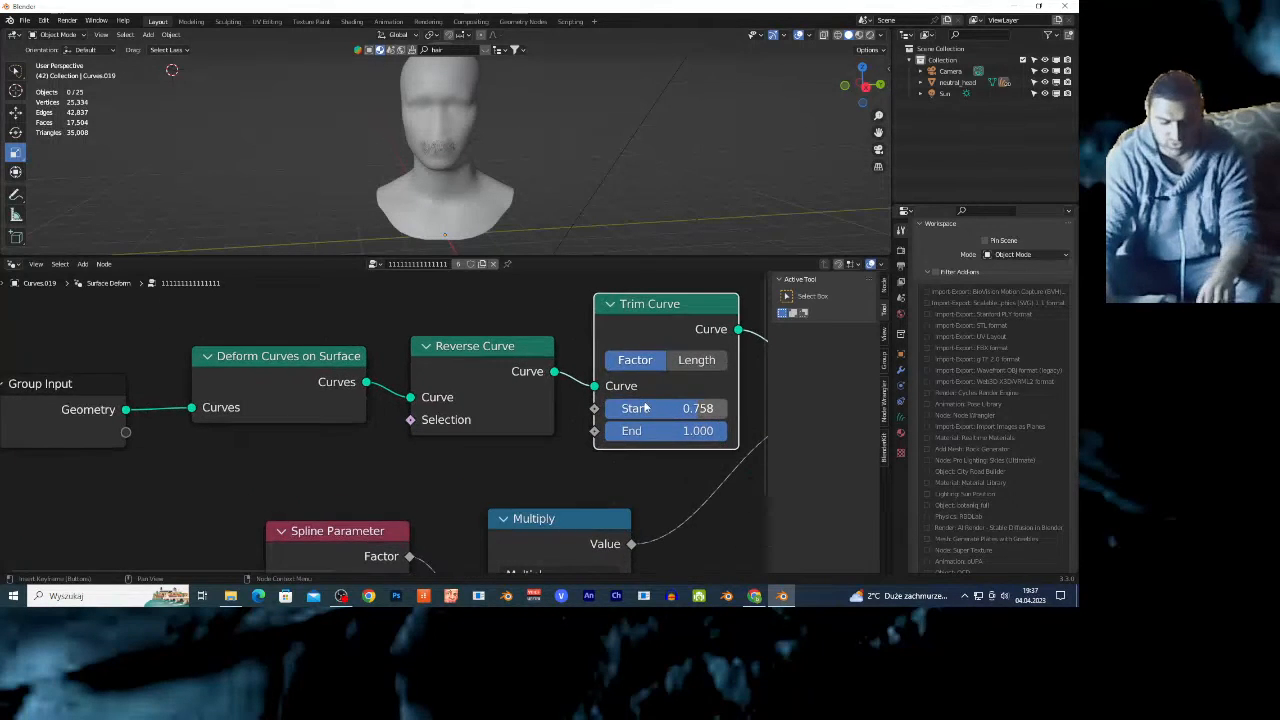
key(a)
key(g)
click(289, 392)
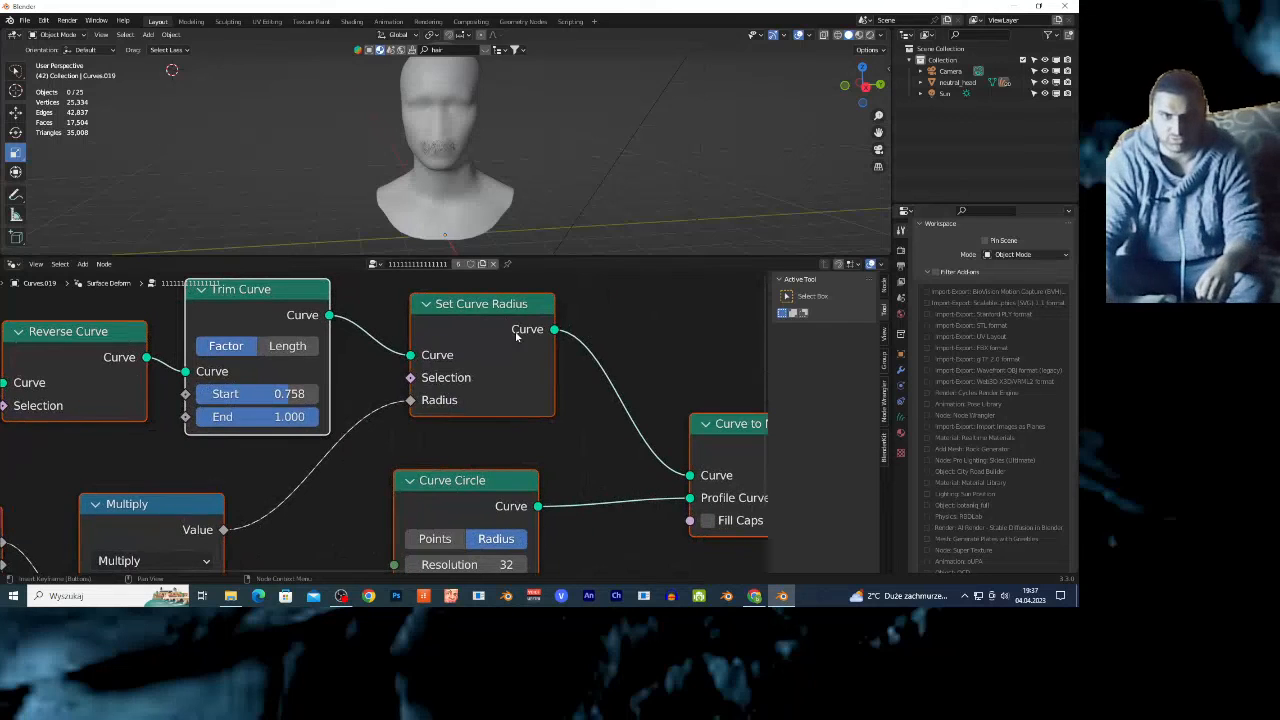
- Move the Curve to Mesh node up level with the Set Curve Radius node
click(656, 325)
key(shift+a)
mouse_move(656, 320)
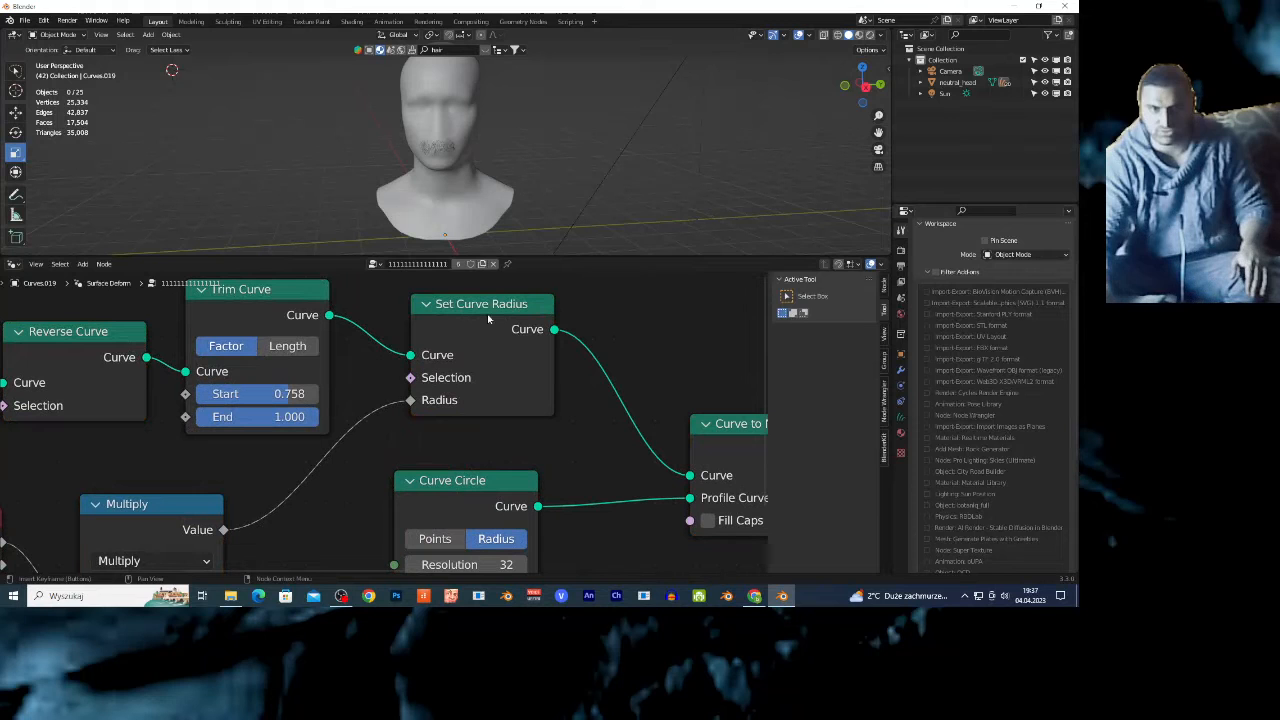
drag(712, 478, 674, 354)
scroll(380, 434, down, 1)
- Examine how the Spline Parameter, Multiply and Curve Circle nodes connect to the Set Curve Radius and Curve to Mesh nodes
key(a)
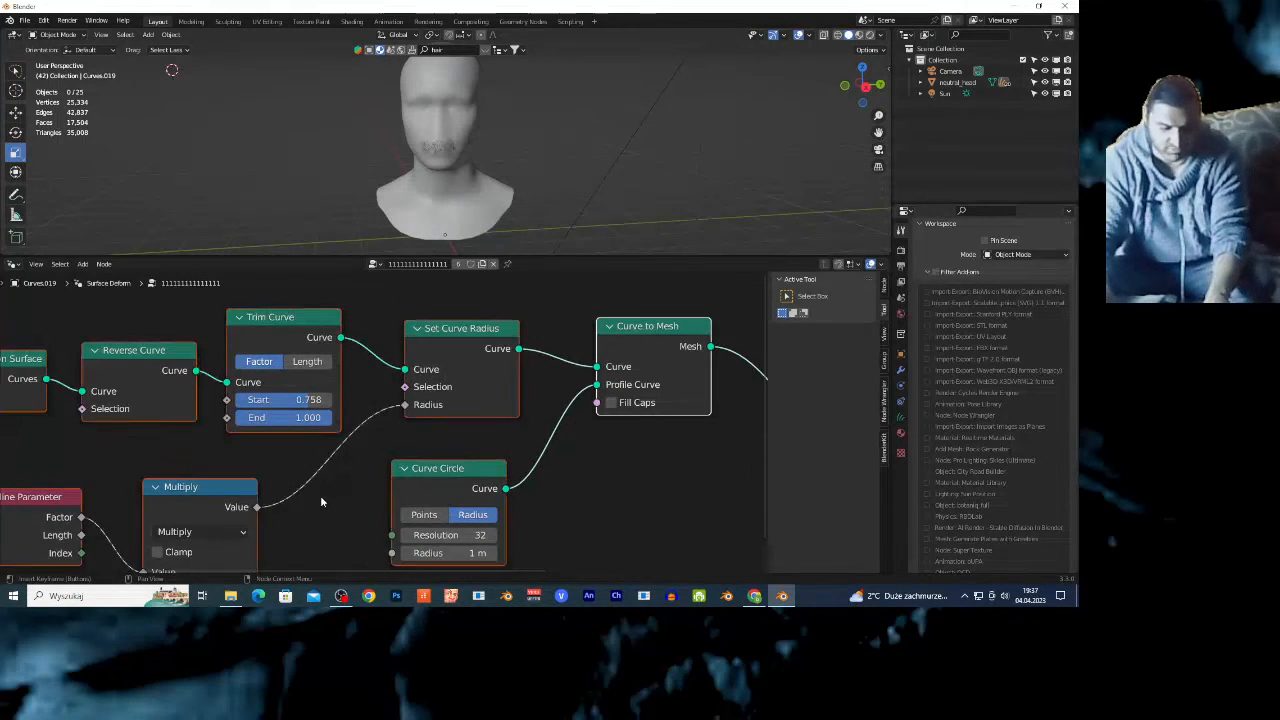
key(g)
click(512, 403)
scroll(388, 432, up, 1)
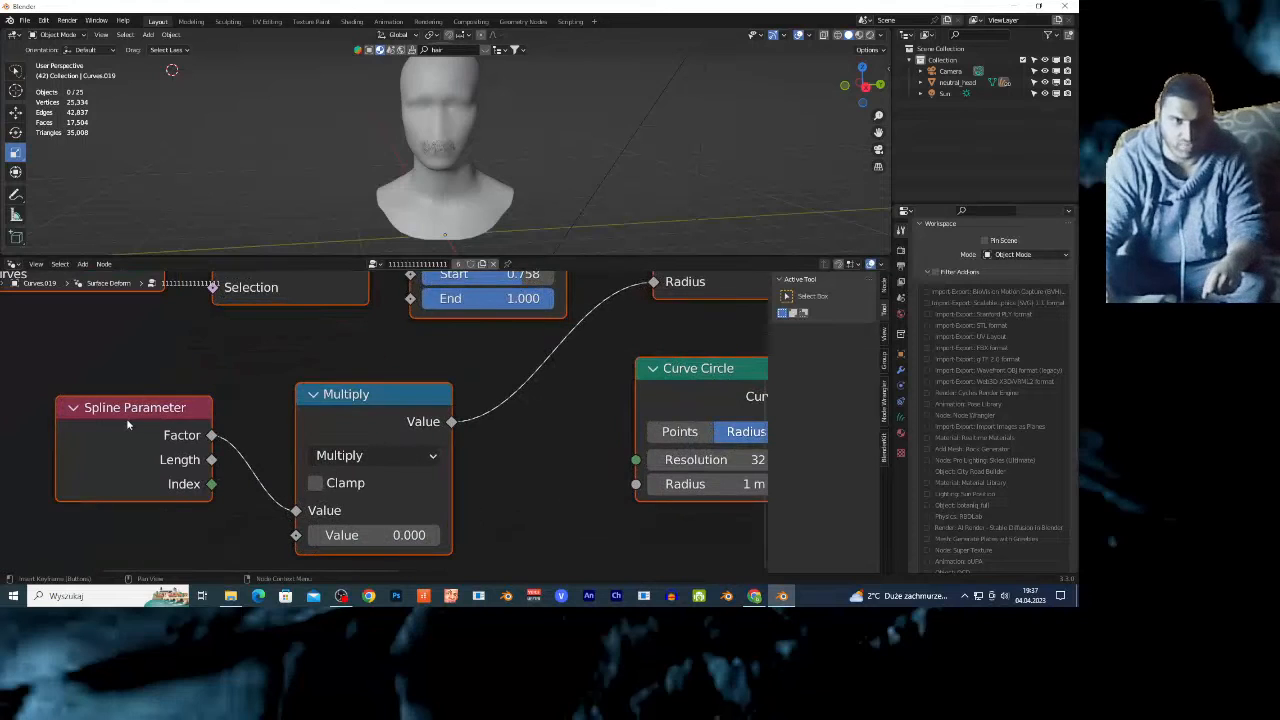
click(364, 403)
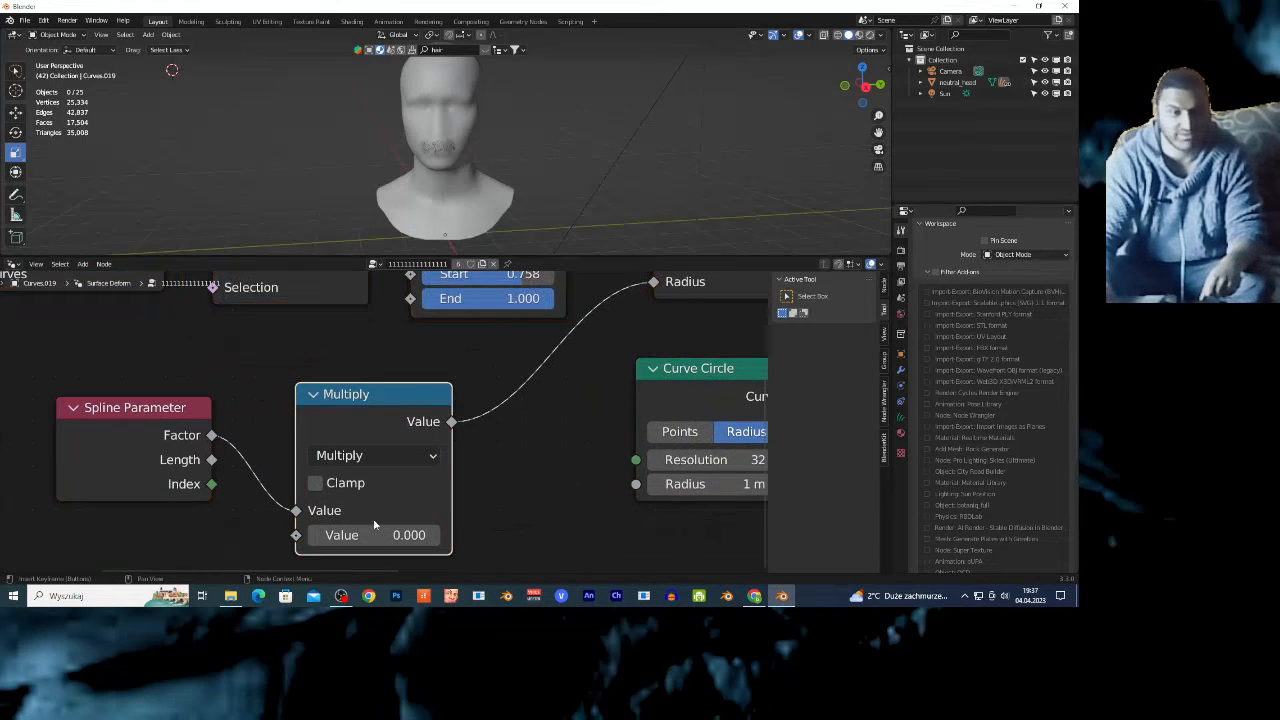
scroll(461, 165, up, 1)
scroll(438, 128, up, 1)
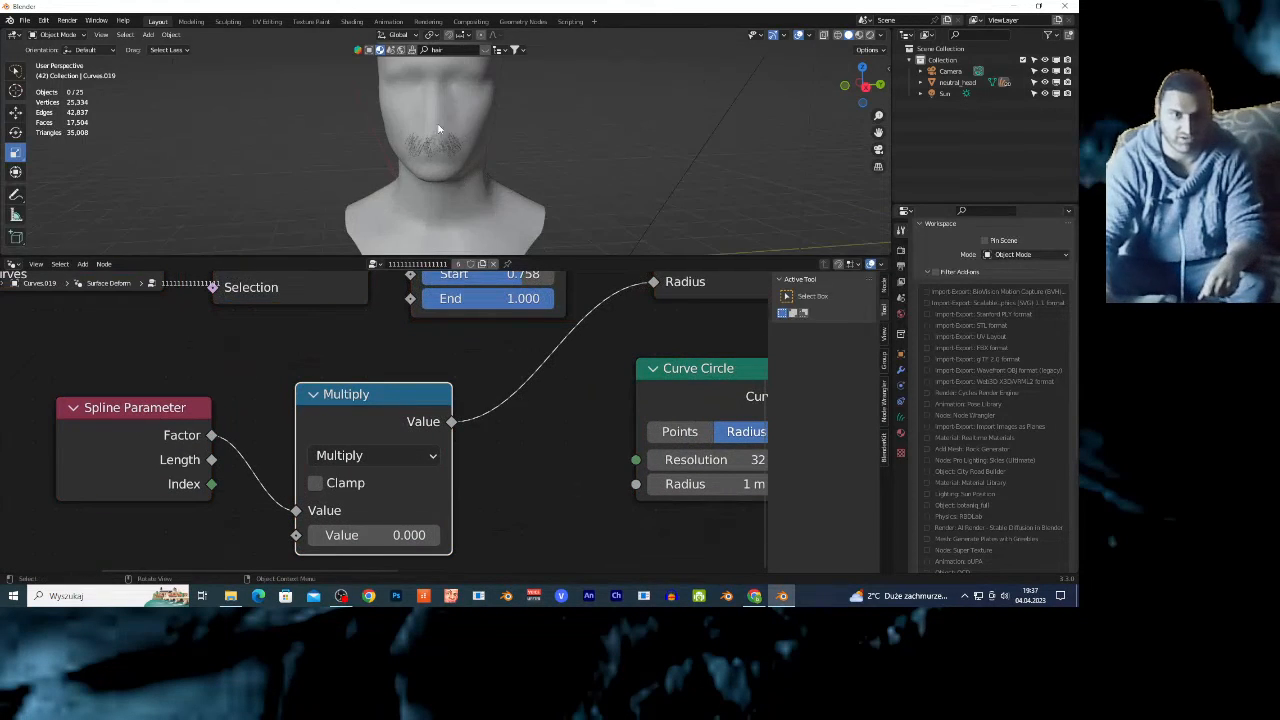
scroll(470, 440, down, 2)
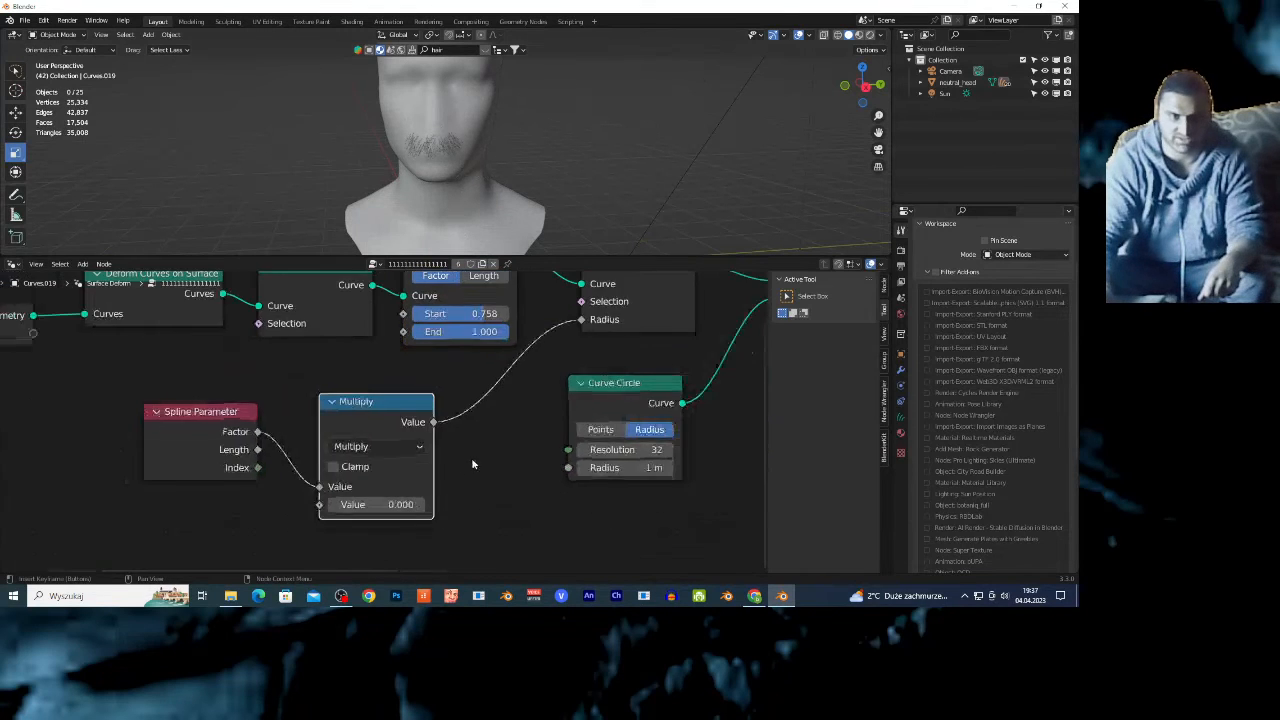
scroll(468, 468, up, 2)
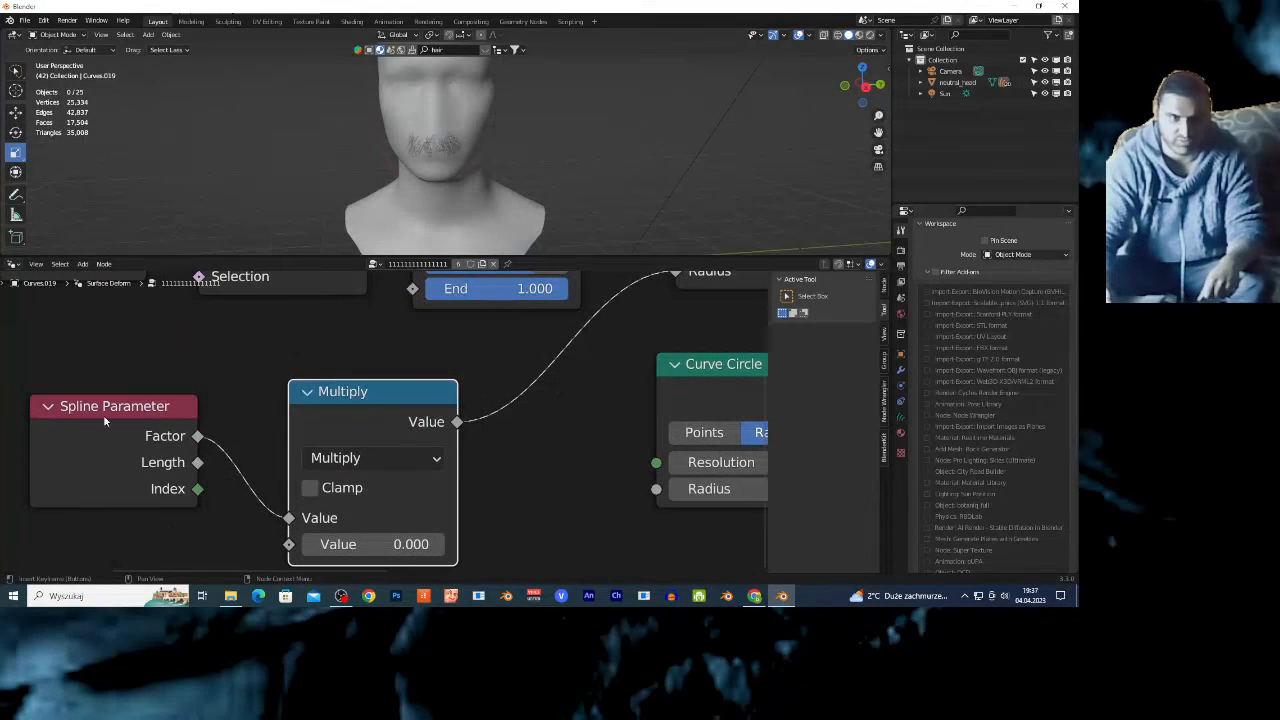
key(a)
key(g)
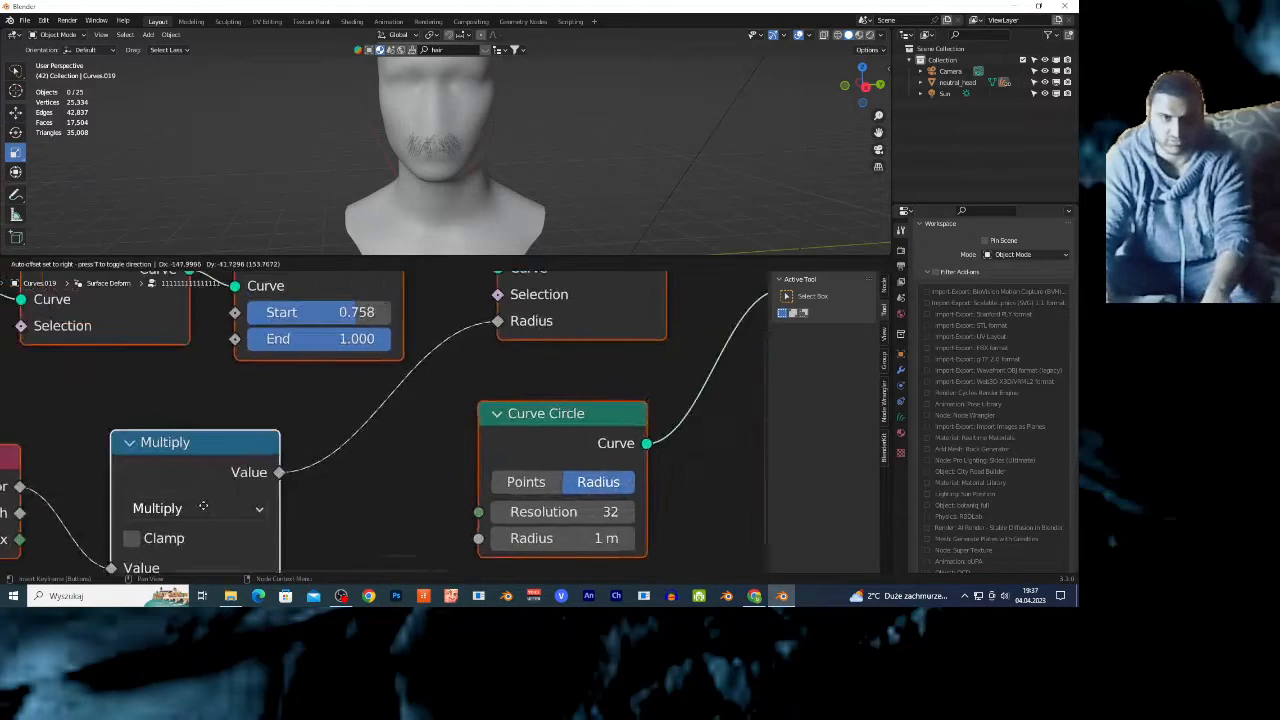
click(110, 522)
click(470, 350)
scroll(483, 335, down, 3)
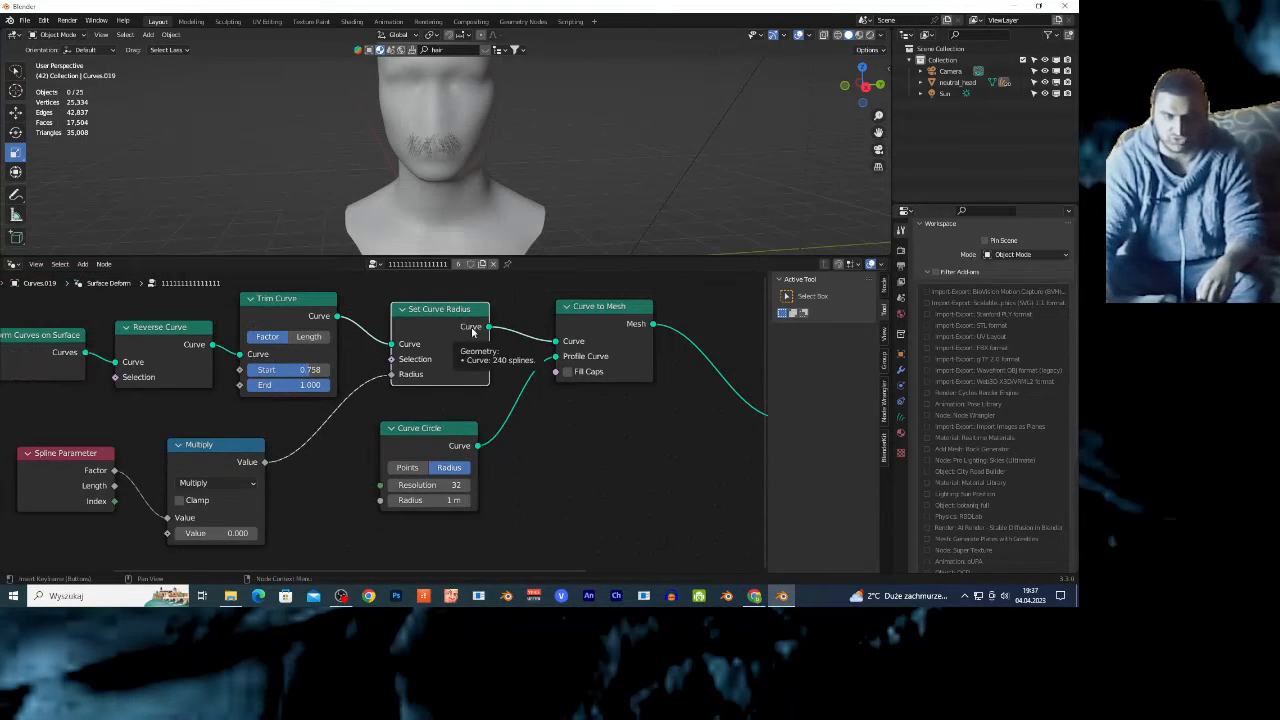
scroll(590, 455, up, 1)
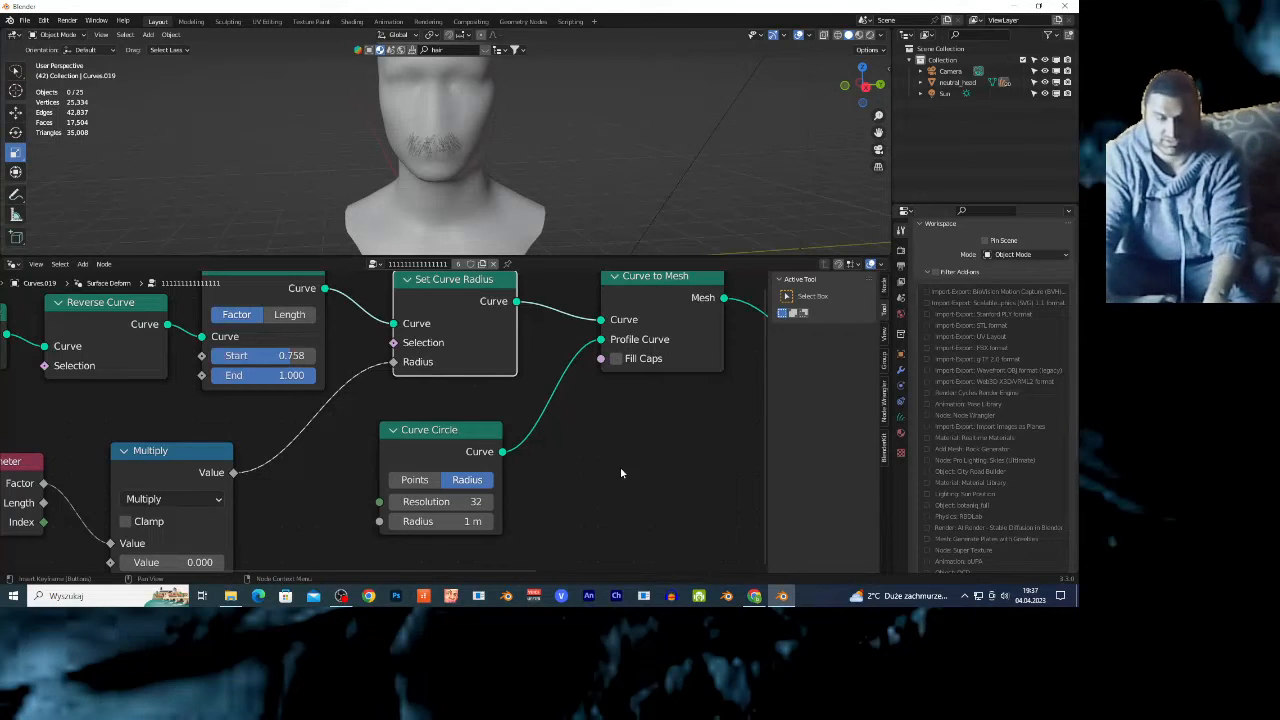
- Move the Set Material node up close beside the Curve to Mesh node
key(a)
key(g)
click(212, 483)
scroll(406, 465, up, 3)
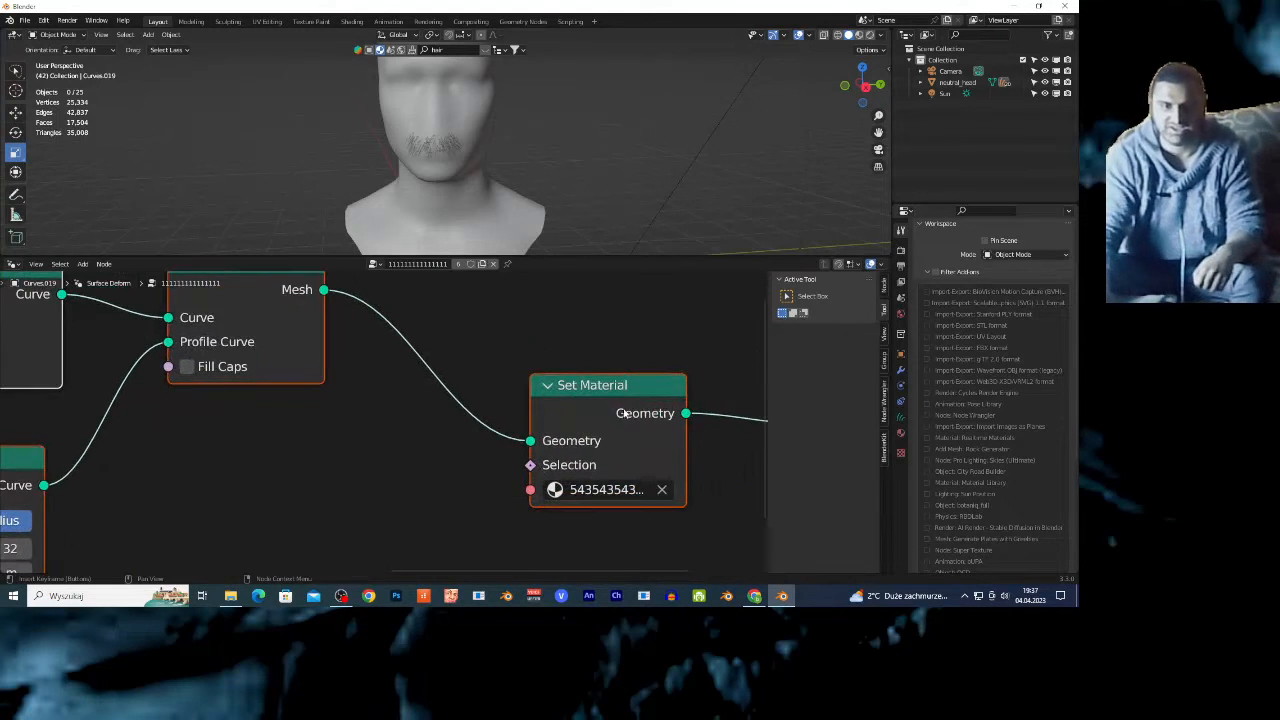
key(g)
click(562, 360)
middle_drag(265, 311, 241, 450)
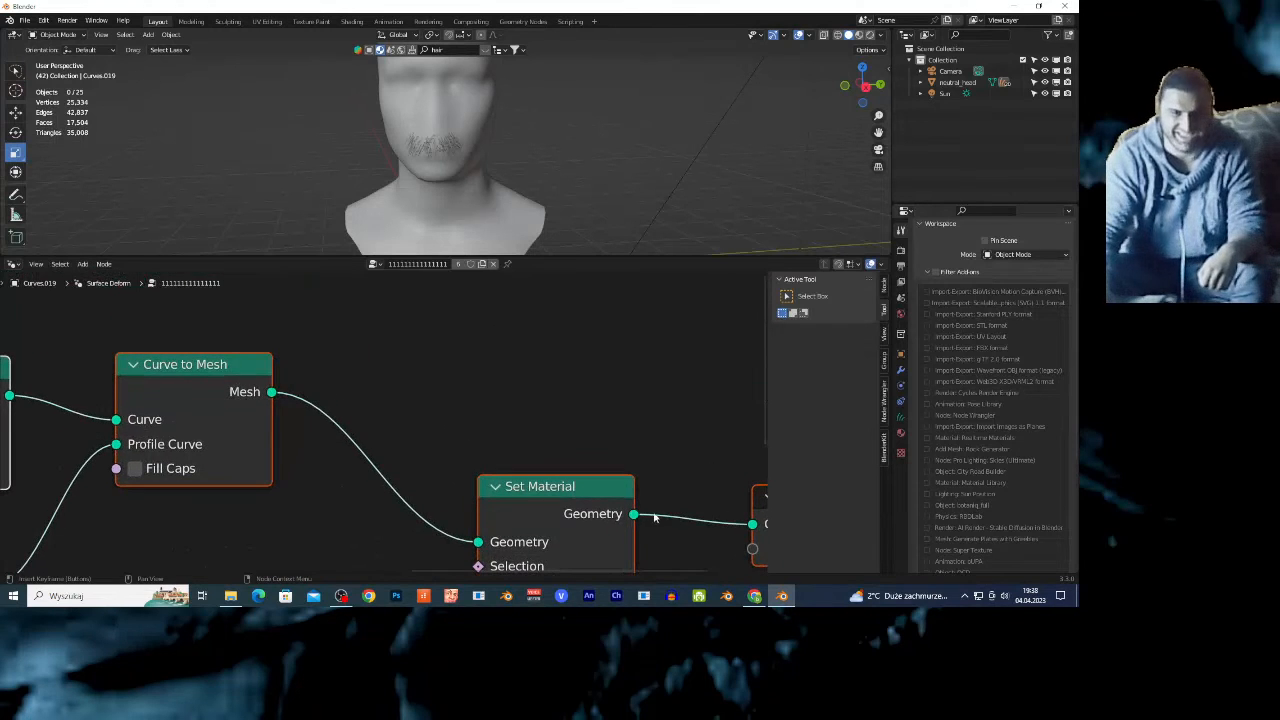
key(g)
click(543, 468)
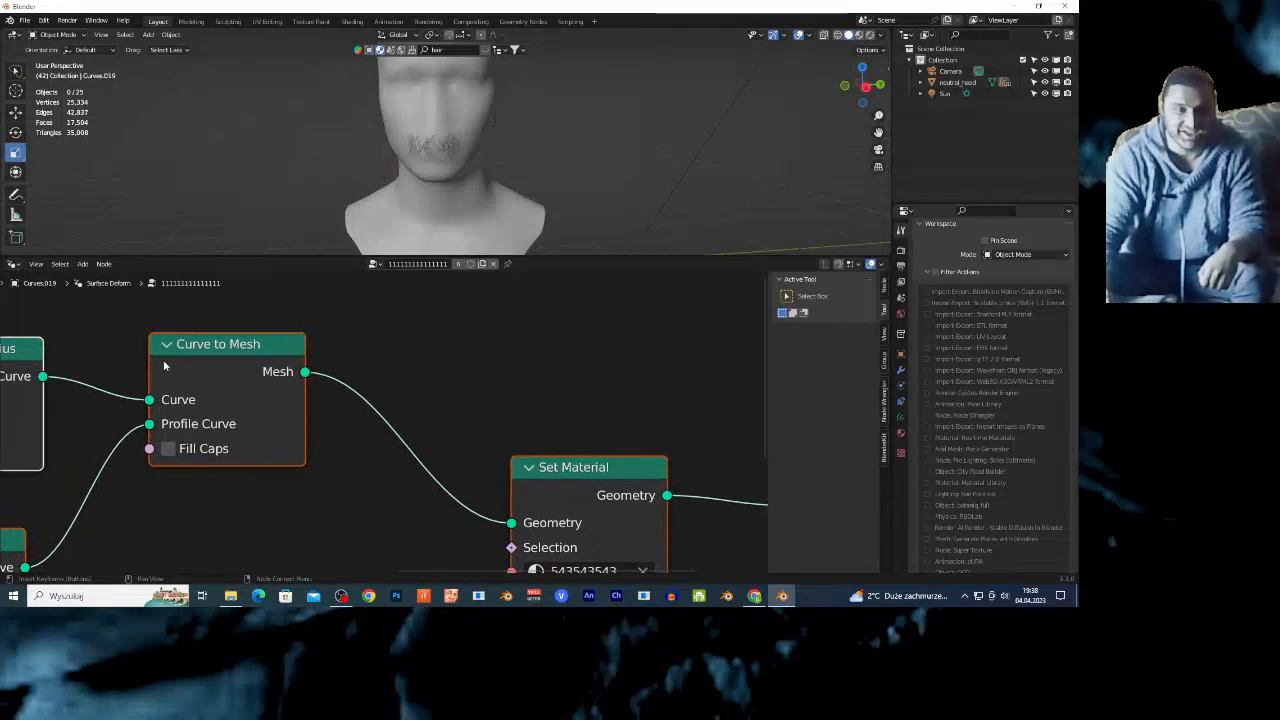
drag(575, 478, 490, 371)
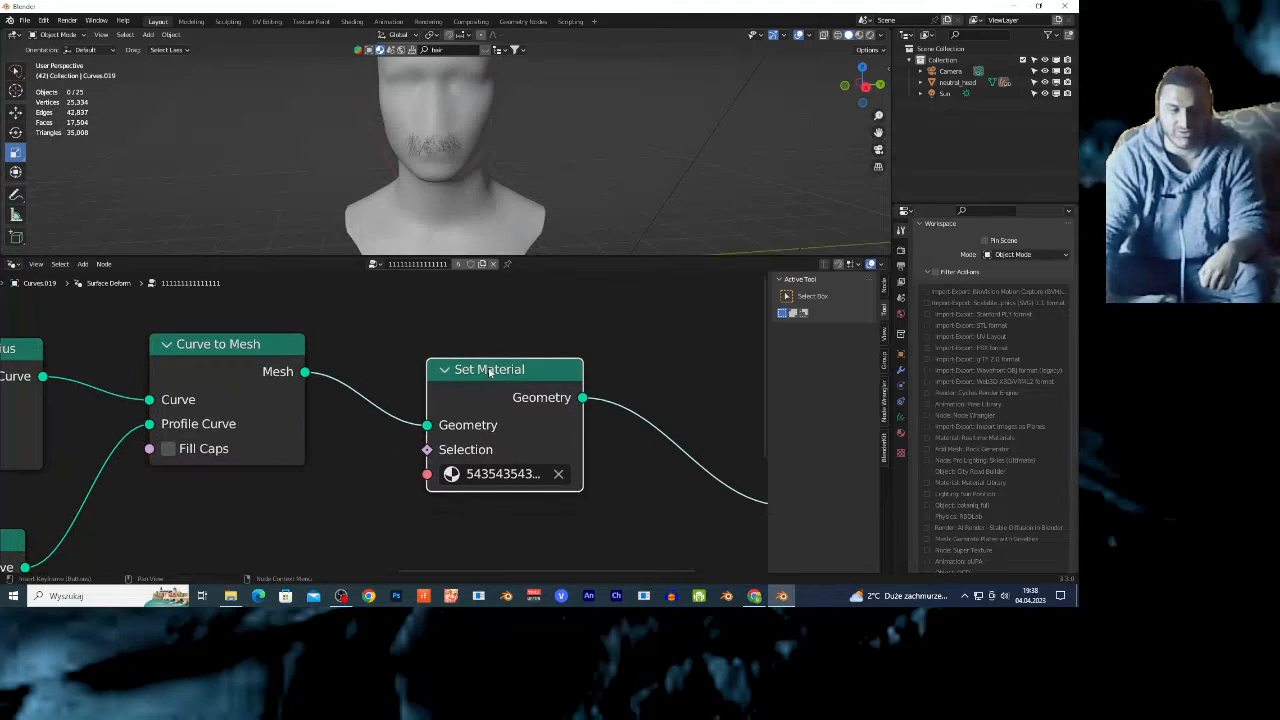
- Move the Group Output node up beside the Set Material node
scroll(575, 437, down, 3)
drag(652, 484, 601, 401)
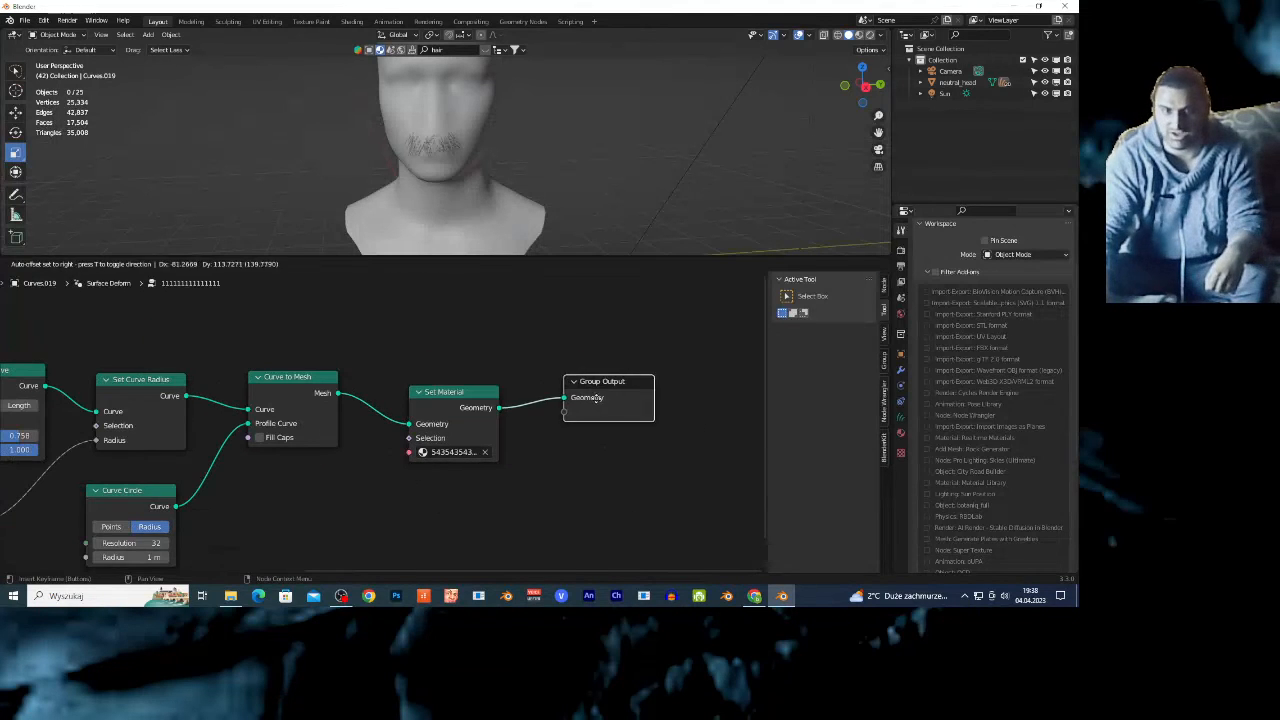
scroll(554, 442, up, 3)
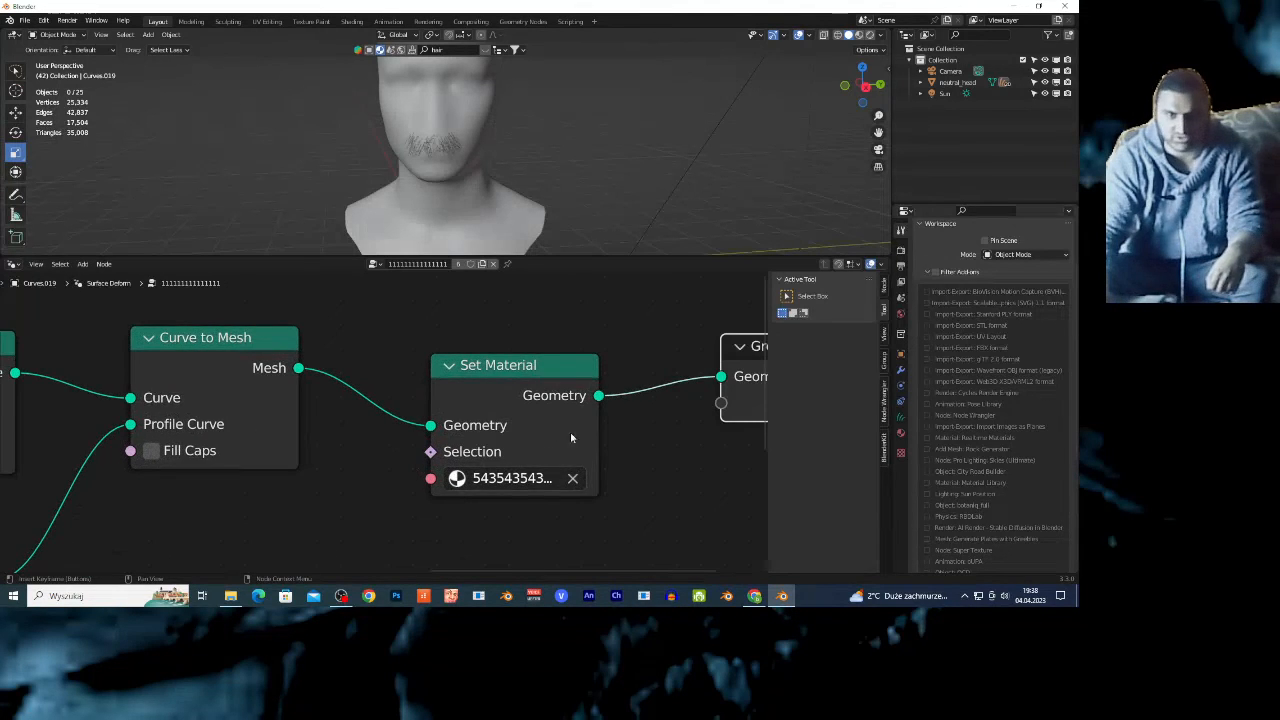
scroll(647, 430, down, 2)
- Change the node editor area to a Timeline and shrink it to enlarge the 3D viewport
click(14, 264)
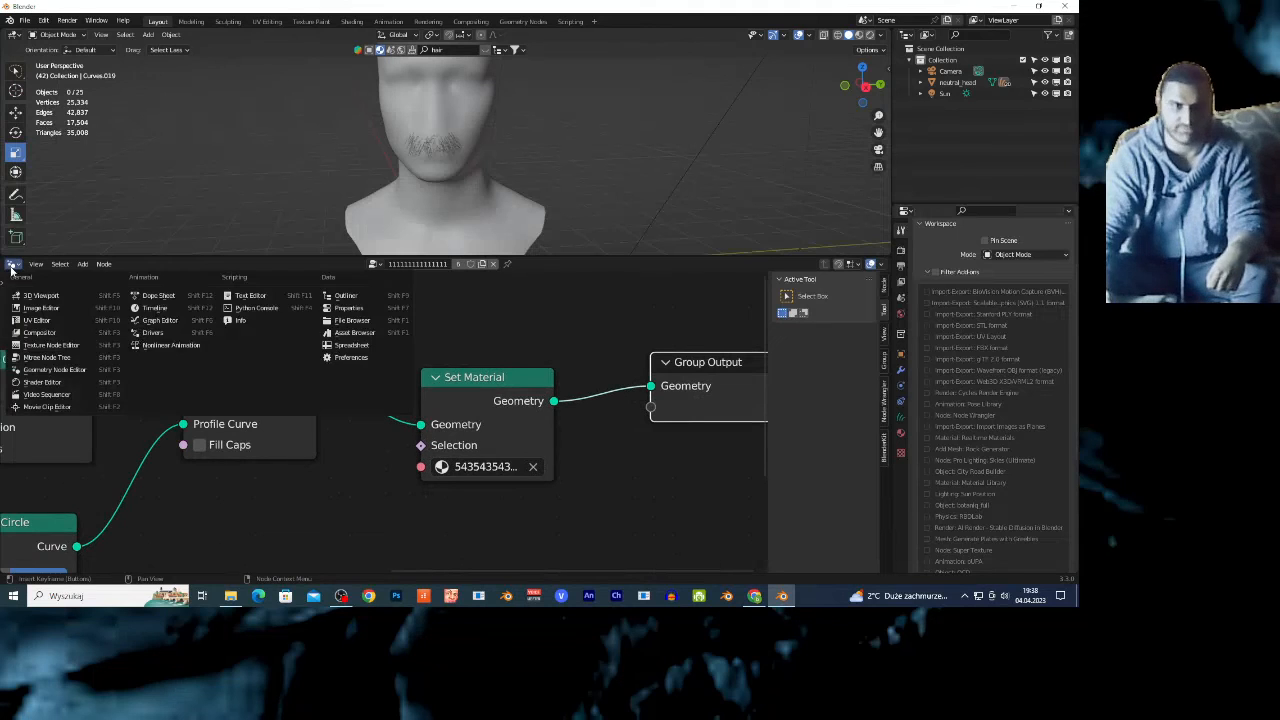
click(153, 318)
drag(233, 255, 258, 503)
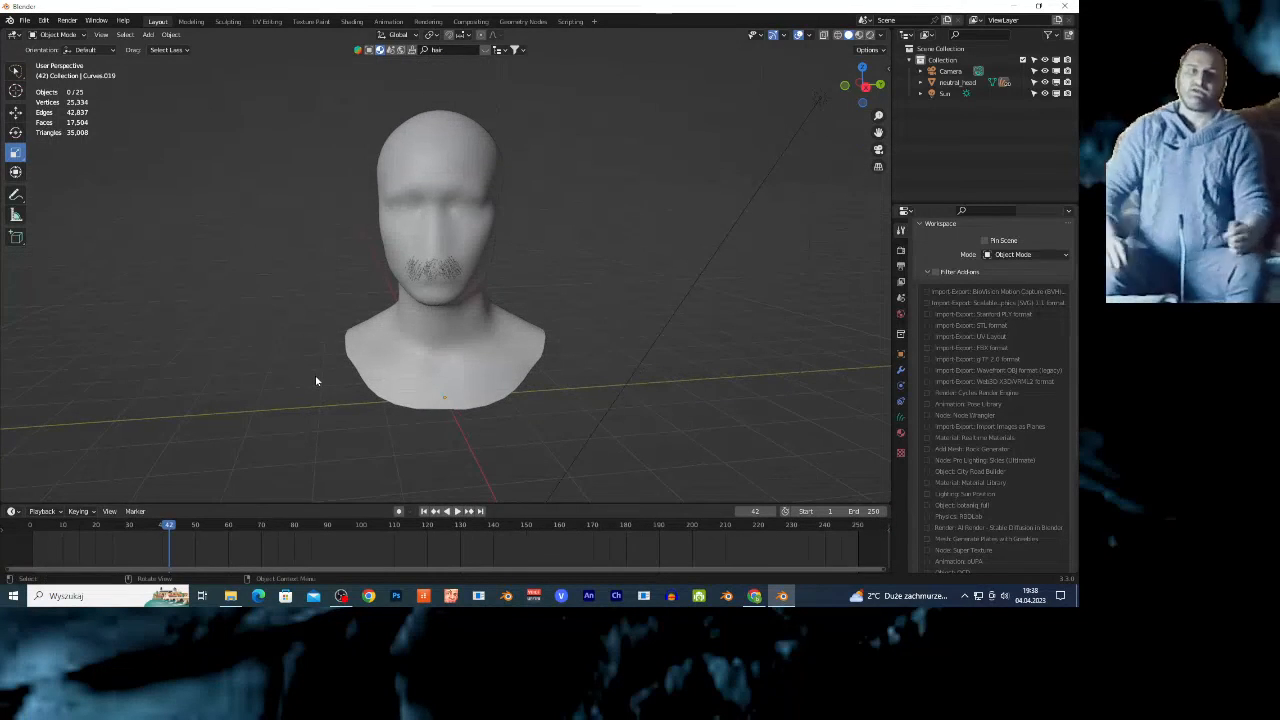